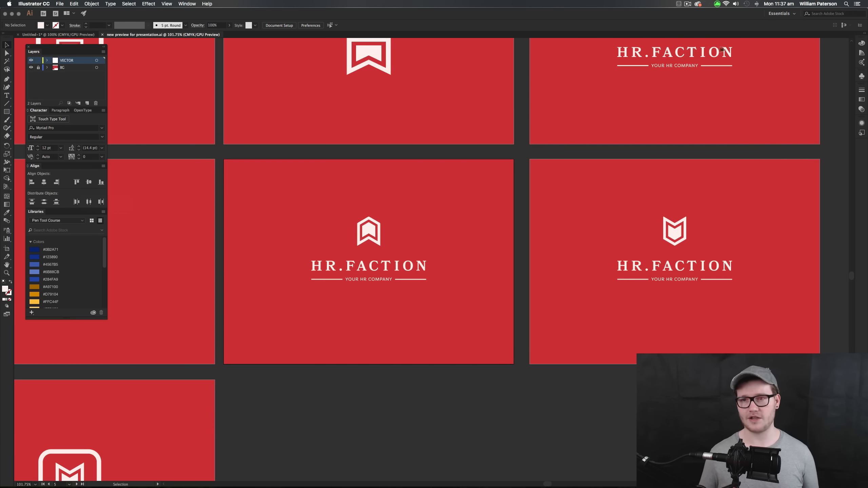
- Switch the workspace from Essentials to MY STANDART SPACE
left_click(786, 14)
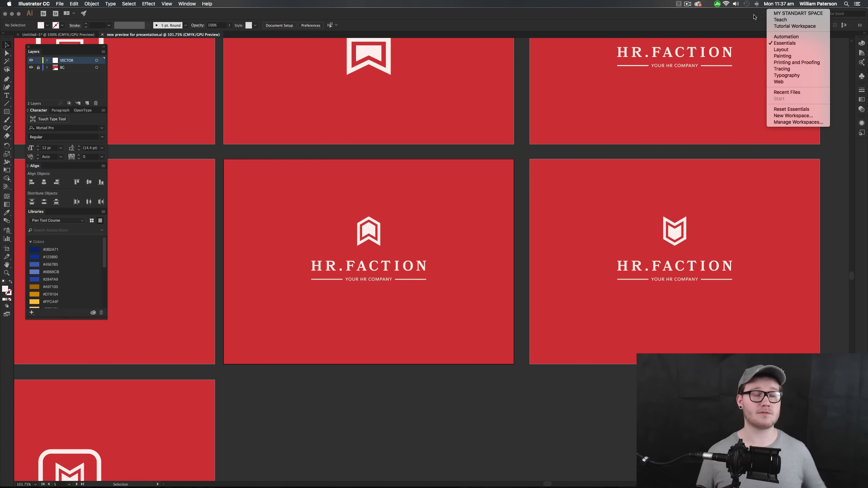
left_click(798, 13)
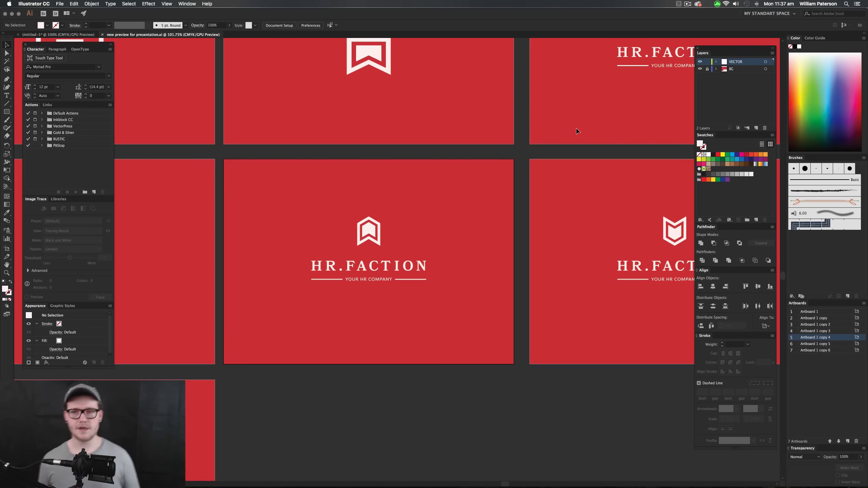
left_click(577, 129)
scroll(577, 129, "down", 1)
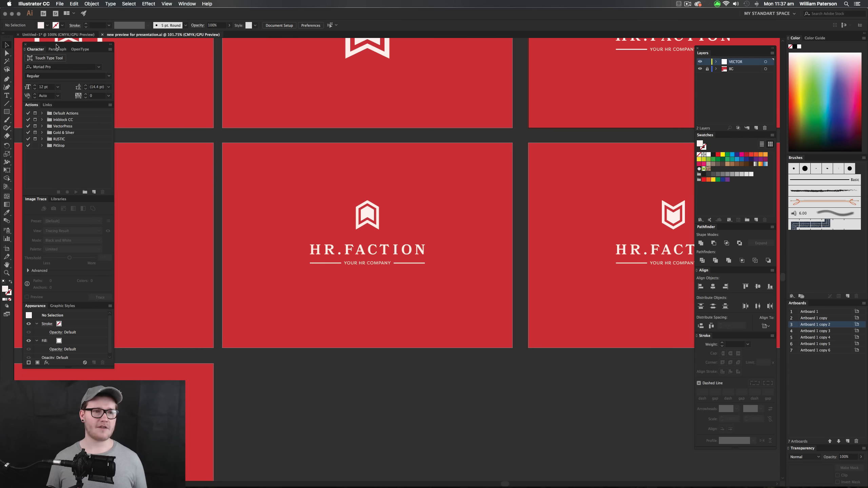
- Shift the floating Character group slightly and view its Paragraph and OpenType settings before returning to Character
left_click_drag(56, 46, 74, 53)
left_click(79, 54)
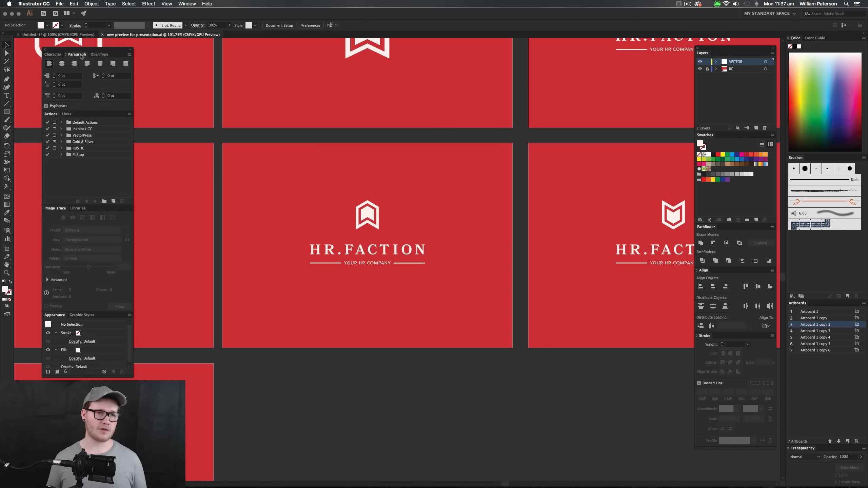
left_click(101, 55)
left_click(57, 54)
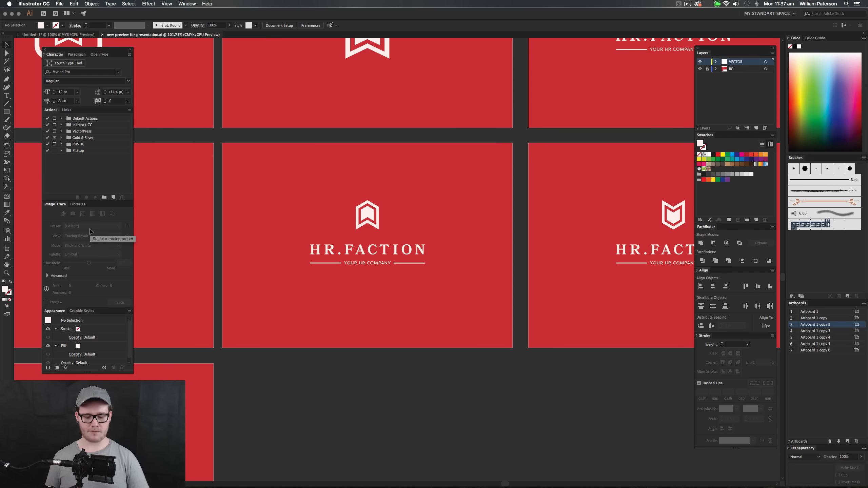
- Toggle the floating Character panel group off and on to see how it hides and reappears
key("super+t")
key("super+t")
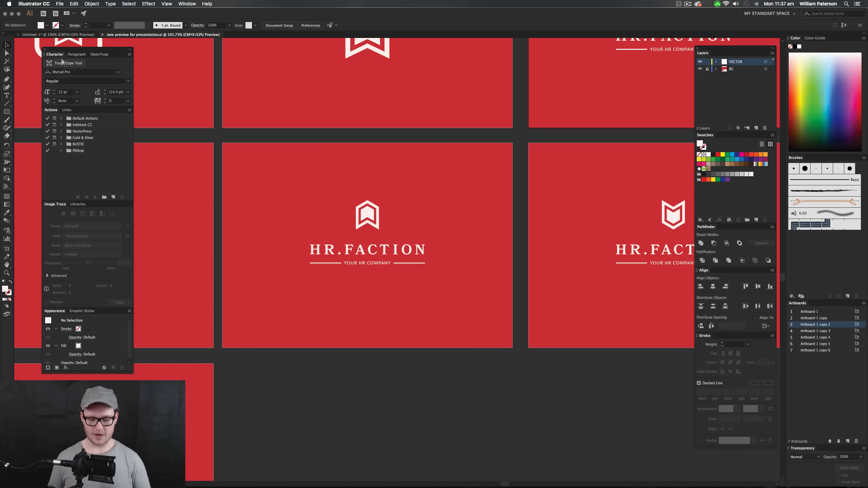
key("super+t")
key("super+t")
- Reposition the floating Character and Layers panel groups just below the document tabs at the edges of the canvas
left_click_drag(78, 50, 57, 45)
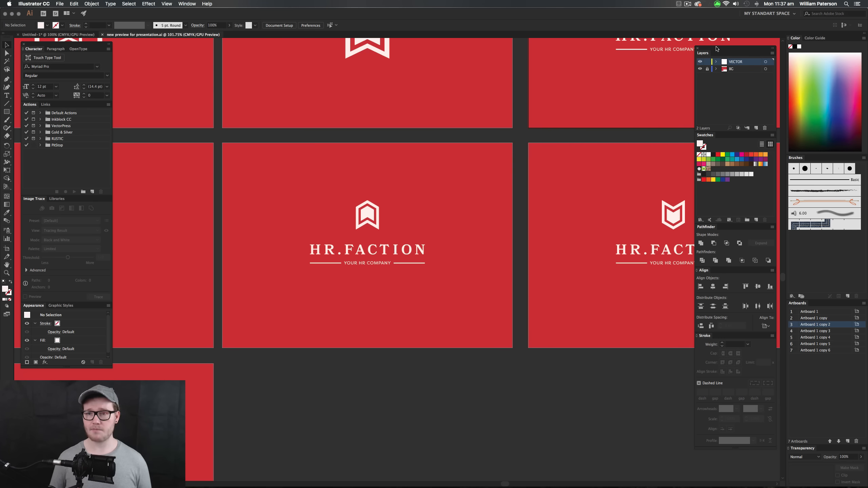
left_click_drag(717, 48, 715, 43)
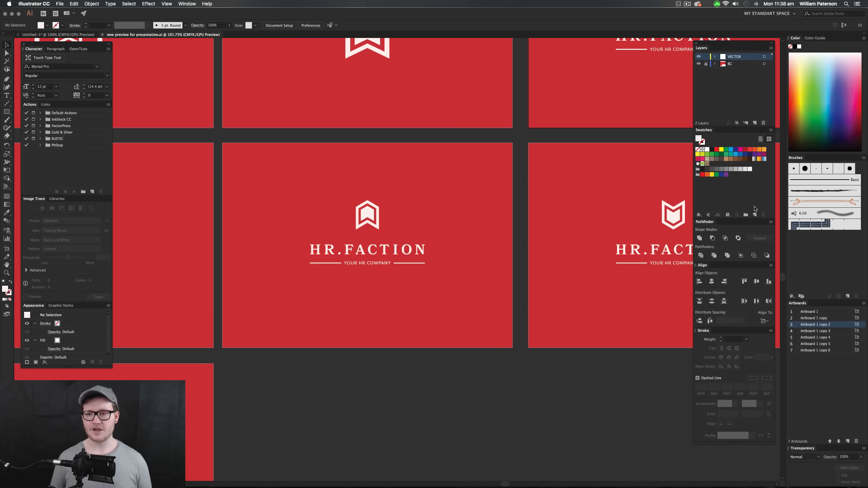
left_click(700, 215)
left_click(718, 204)
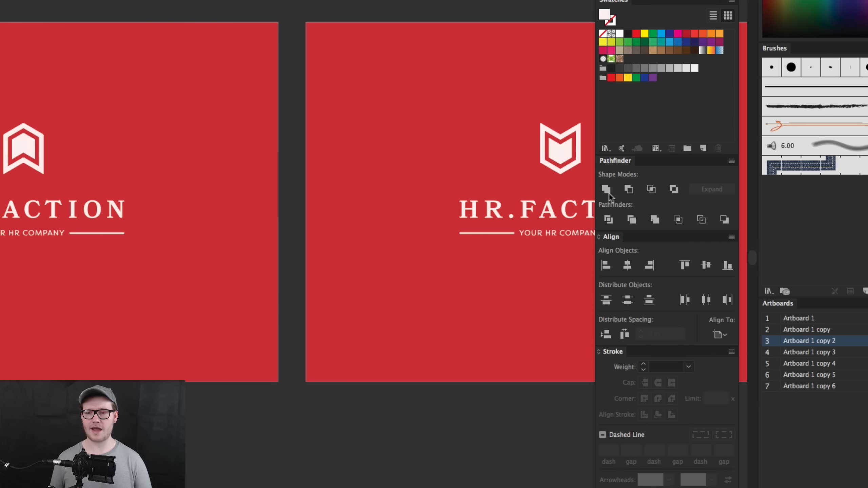
left_click(482, 172)
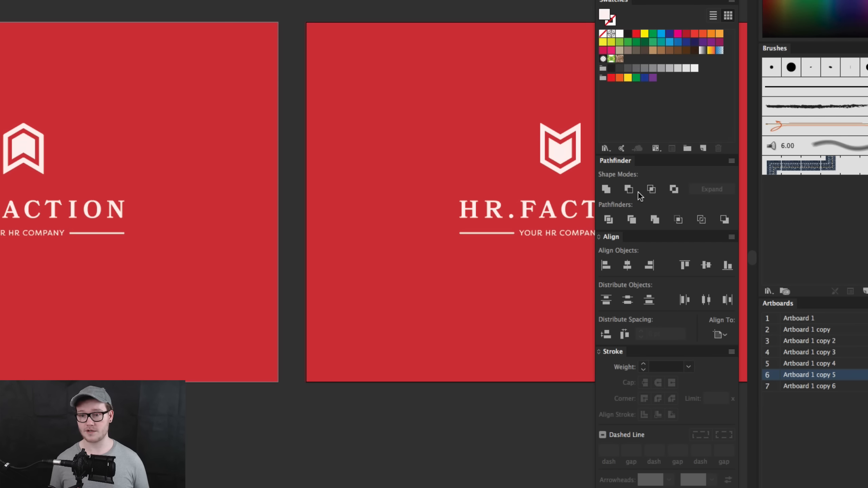
- Draw a circle about 168 pt in diameter in the upper-left area of Artboard 1 copy 5
key("l")
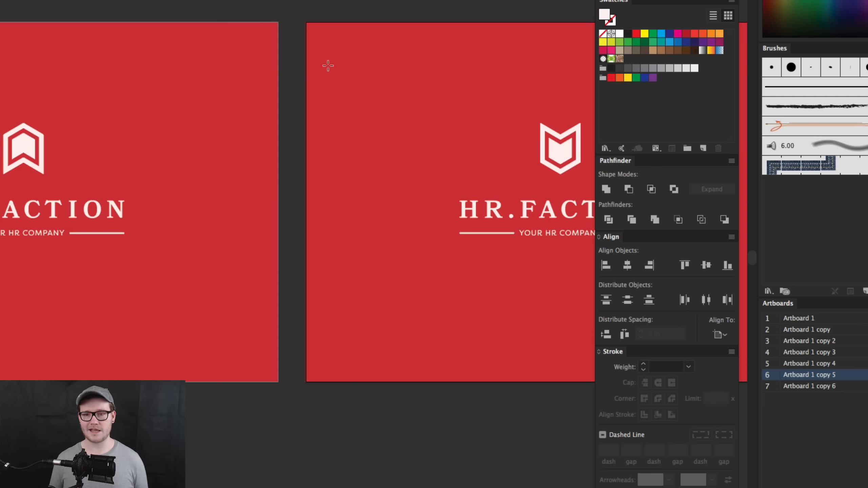
mouse_move(329, 66)
left_mouse_down()
mouse_move(423, 170)
mouse_move(215, 221)
mouse_move(267, 189)
mouse_move(215, 200)
left_mouse_up()
key("v")
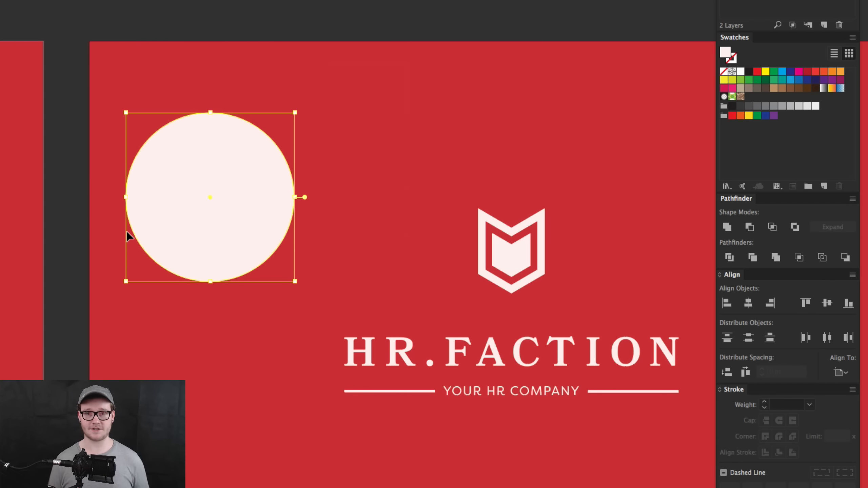
left_click(337, 136)
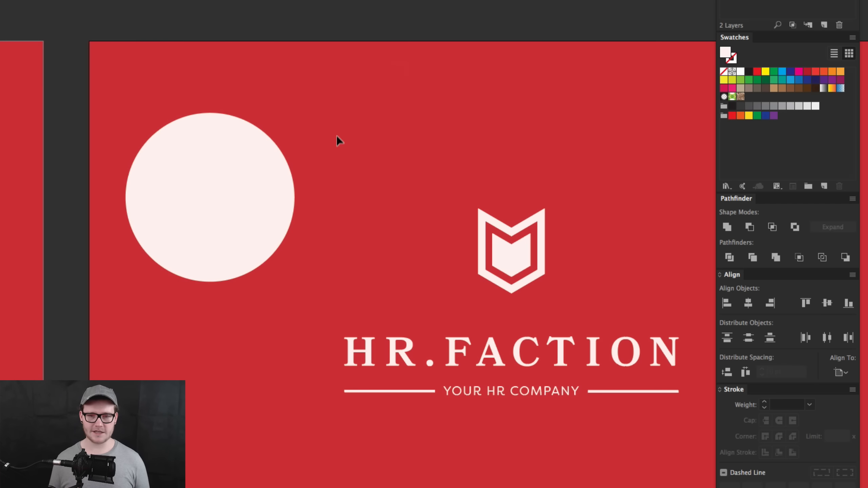
- Duplicate the circle about 28 pt to its right so that the two circles overlap
left_click(196, 243)
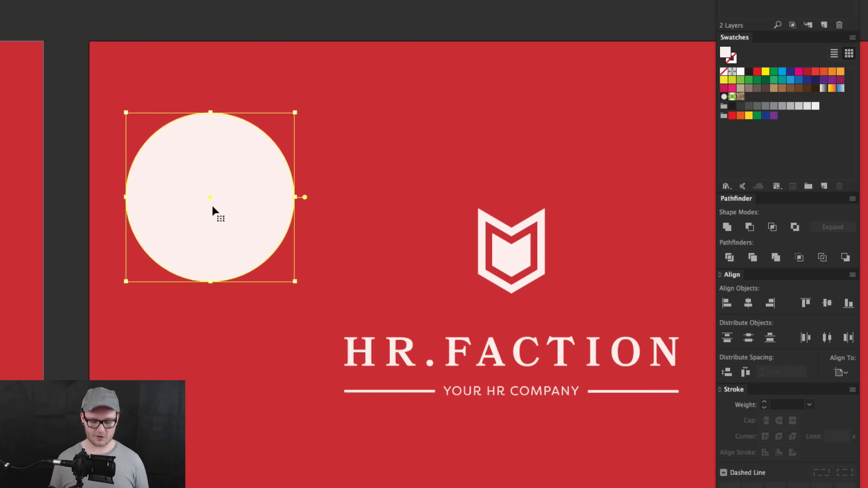
left_click_drag(220, 205, 248, 205, "alt")
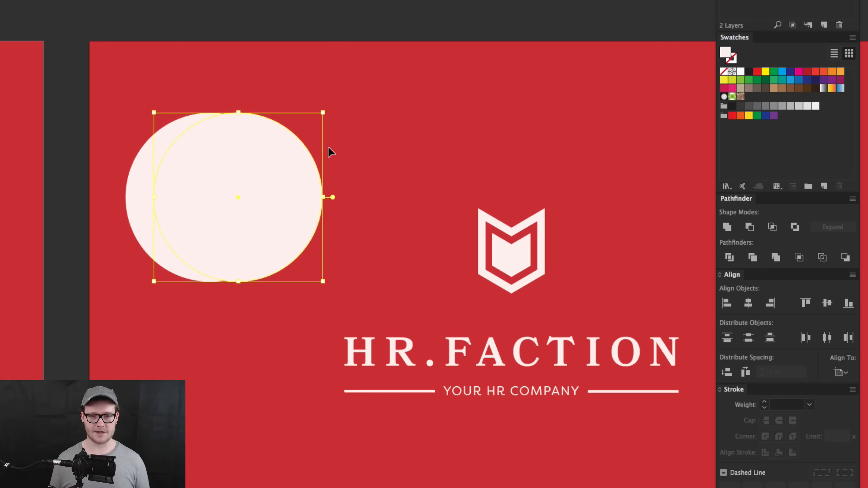
left_click_drag(345, 85, 284, 195)
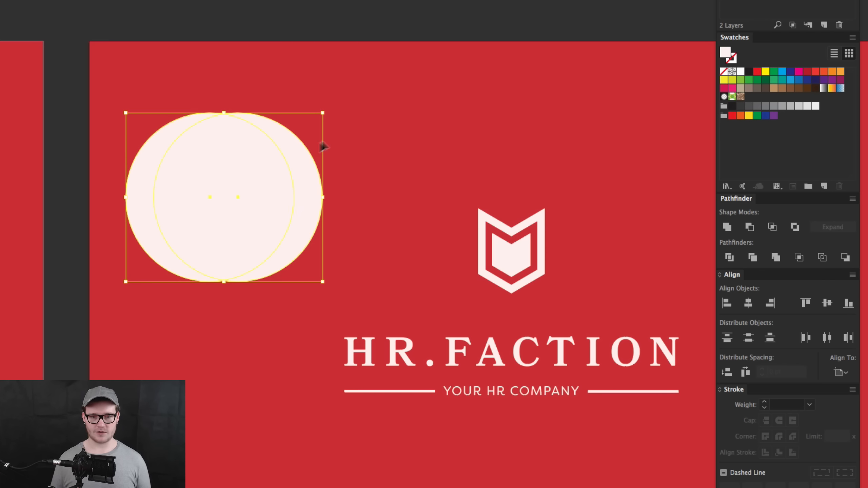
left_click(363, 128)
- Expand the VECTOR layer and select each circle in turn to check their stacking order
left_click(284, 160)
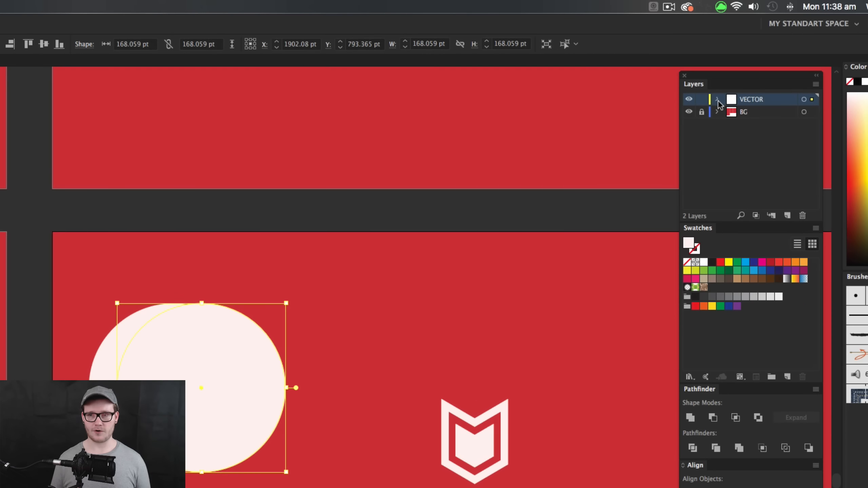
left_click(718, 99)
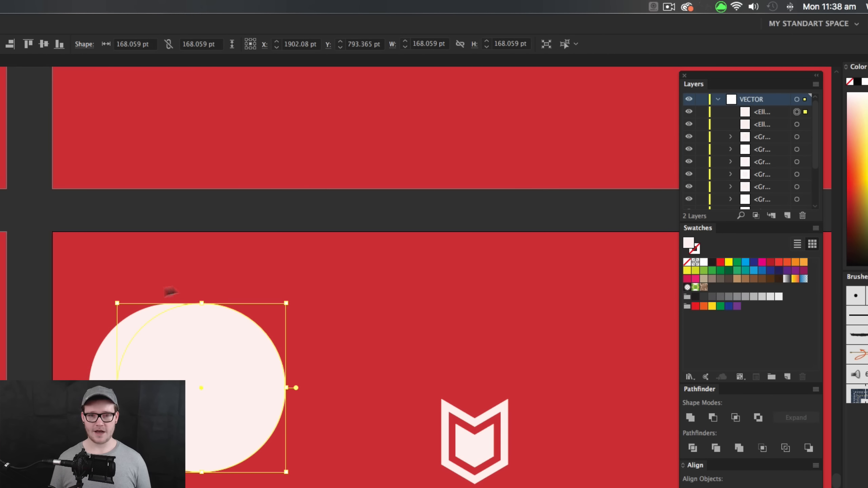
left_click(120, 331)
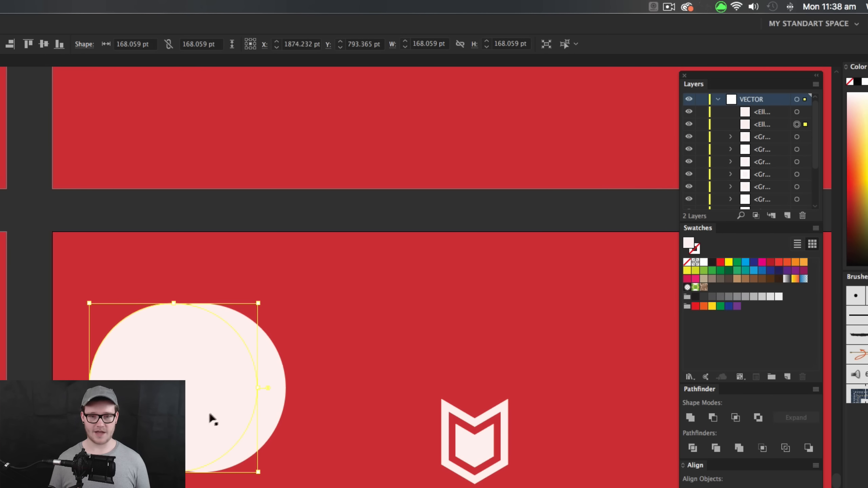
left_click(281, 366)
- Subtract the front circle from the rear one with Pathfinder Minus Front, and delete the resulting crescent
left_click_drag(344, 266, 72, 479)
left_click_drag(327, 298, 76, 391)
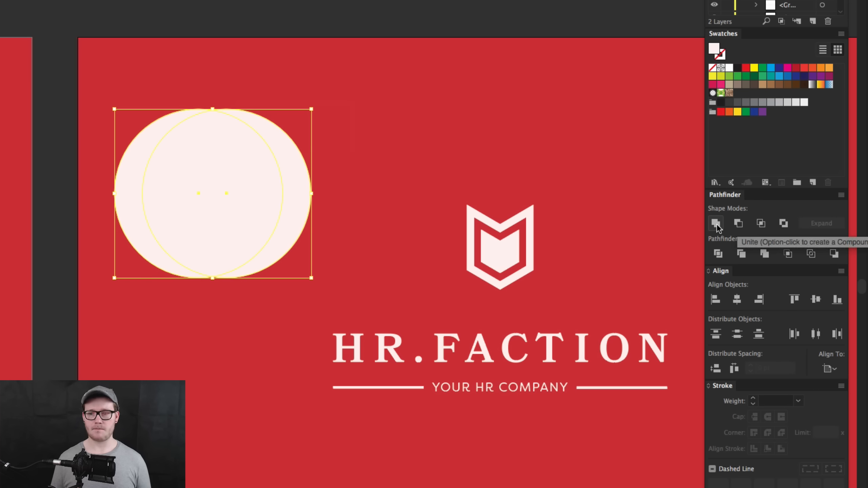
left_click(738, 224)
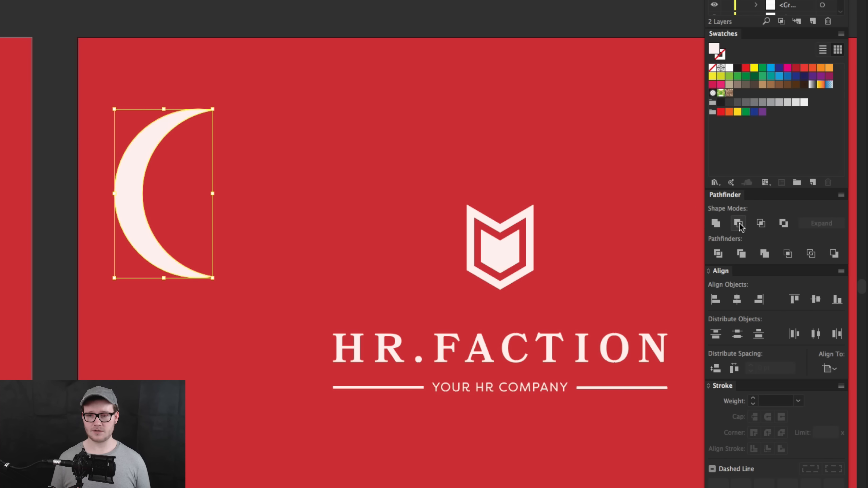
left_click(269, 191)
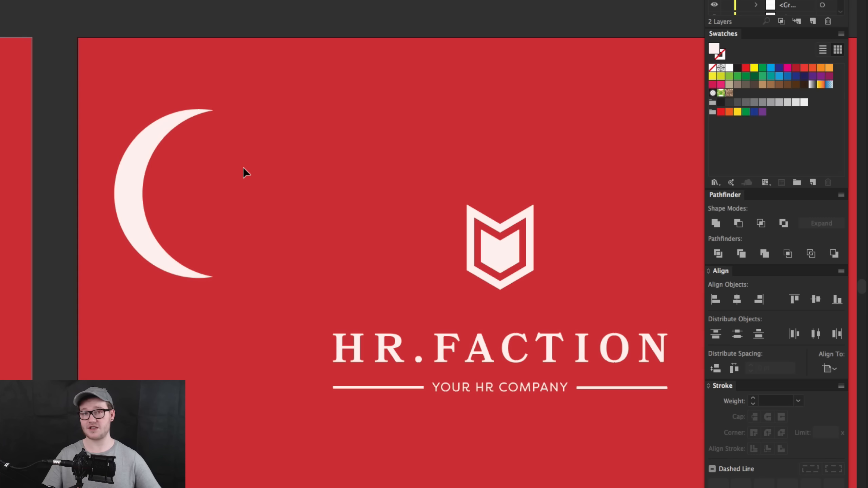
left_click_drag(299, 111, 102, 241)
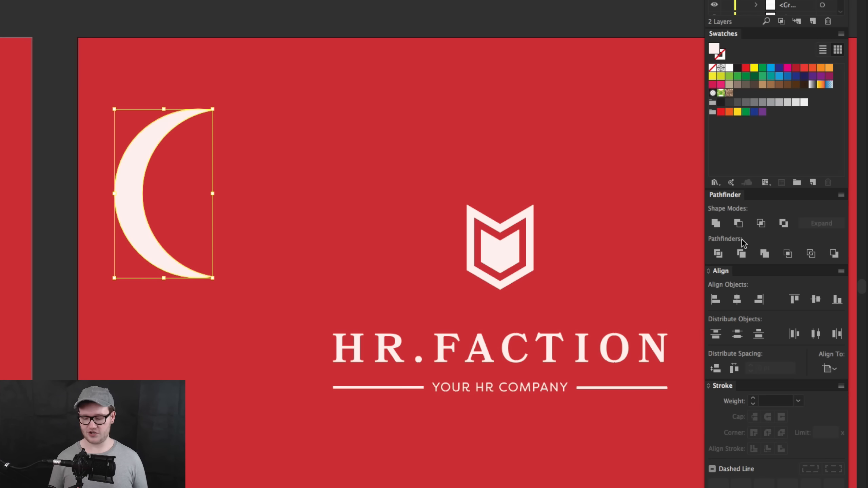
key("Delete")
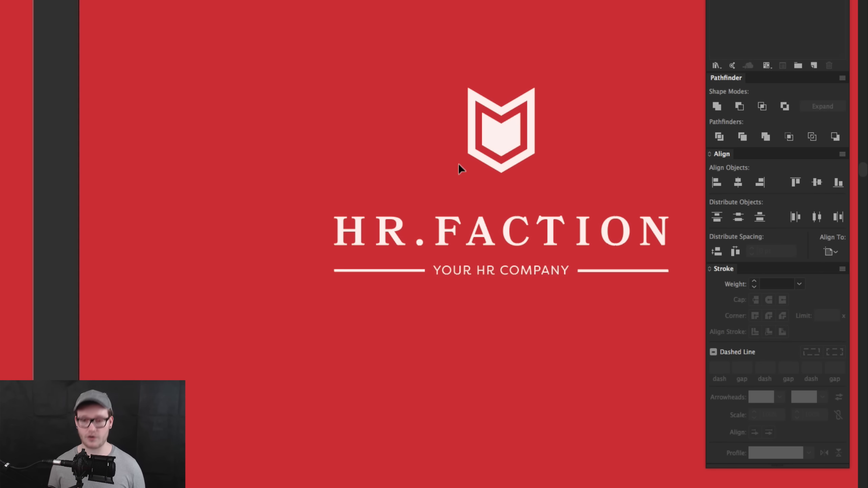
- Enlarge the shield emblem to about 109 × 139 pt above the HR.FACTION text and centre it horizontally on the artboard
left_click_drag(446, 150, 218, 125)
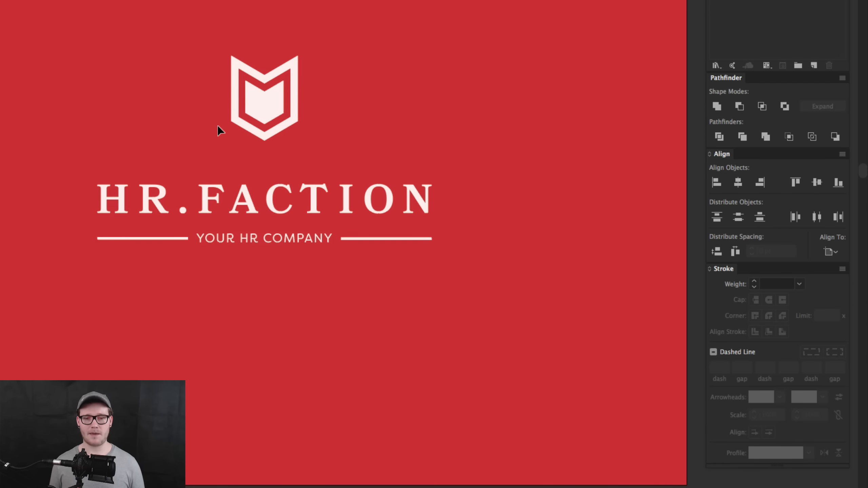
left_click_drag(278, 97, 3, 4)
left_click(270, 171)
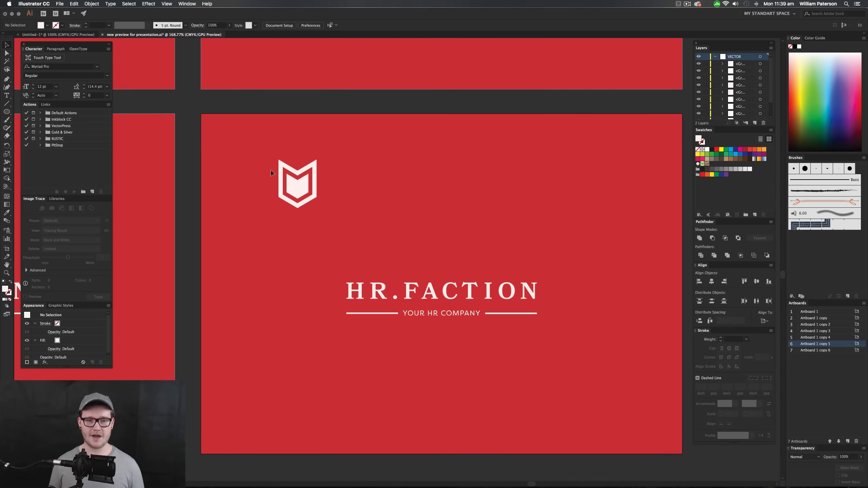
left_click_drag(294, 195, 318, 224)
left_click_drag(271, 183, 393, 207)
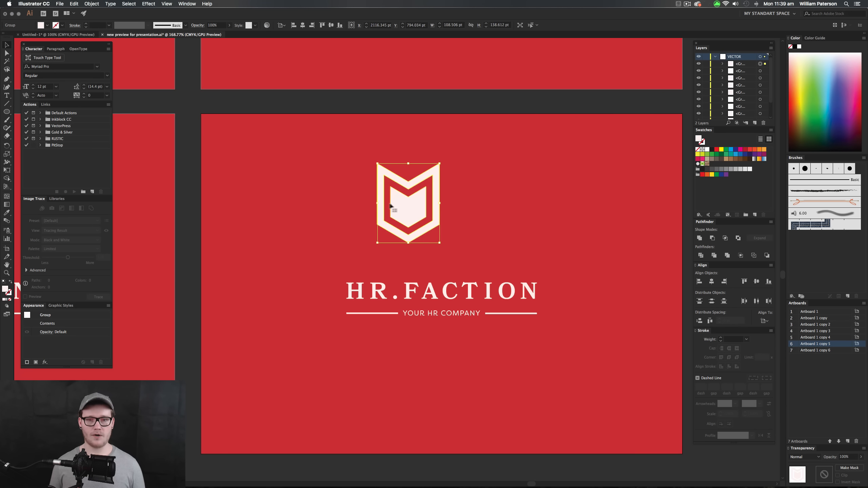
left_click(360, 224)
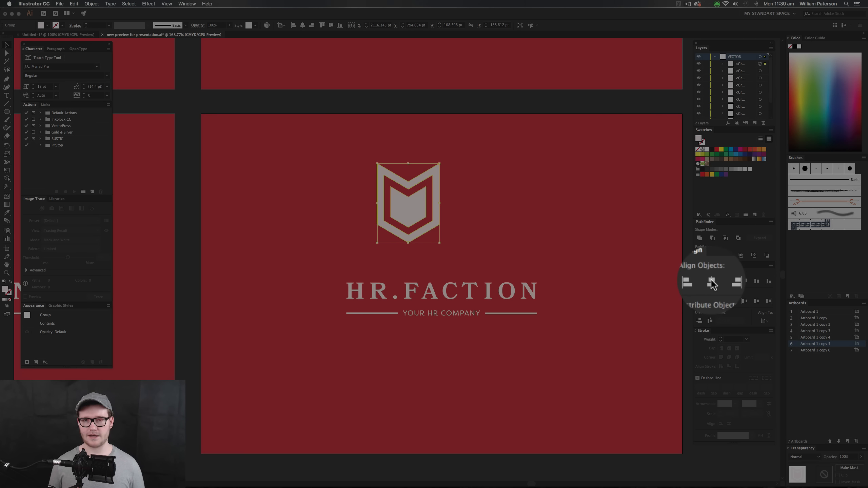
left_click(712, 282)
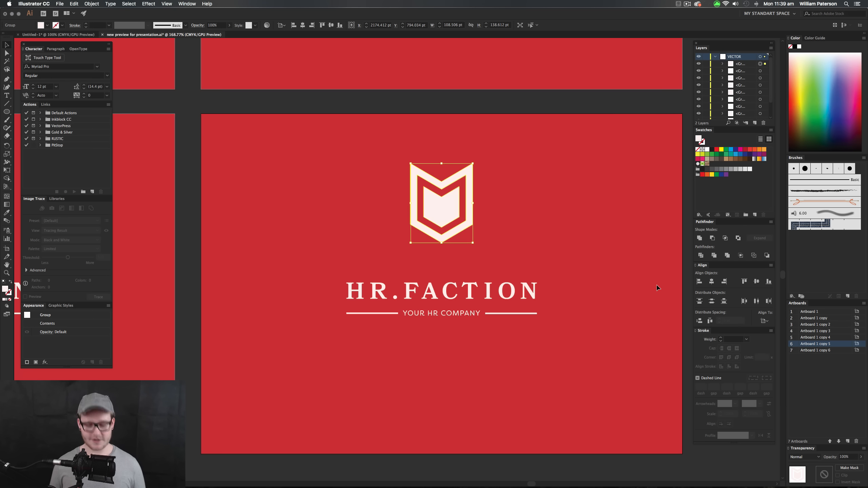
- Move the shield emblem to the artboard's lower-right area and the HR.FACTION text group to its lower-left area
left_click_drag(605, 282, 569, 283)
left_click_drag(568, 283, 508, 265)
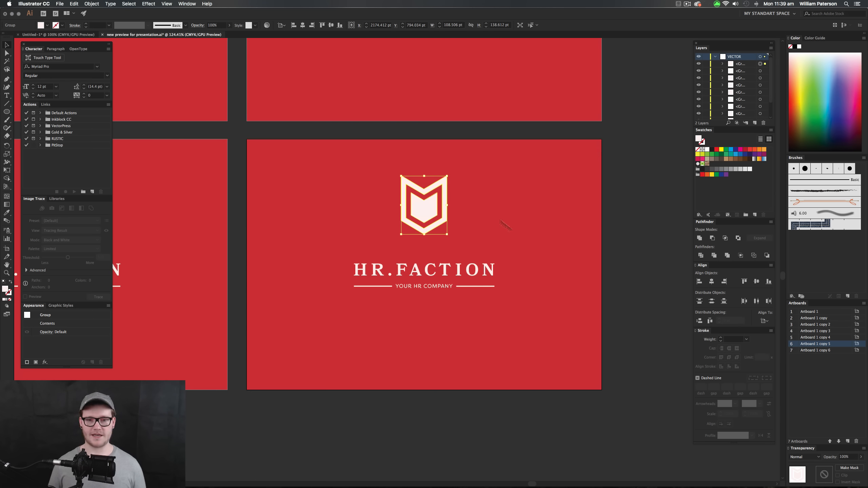
left_click_drag(439, 204, 563, 307)
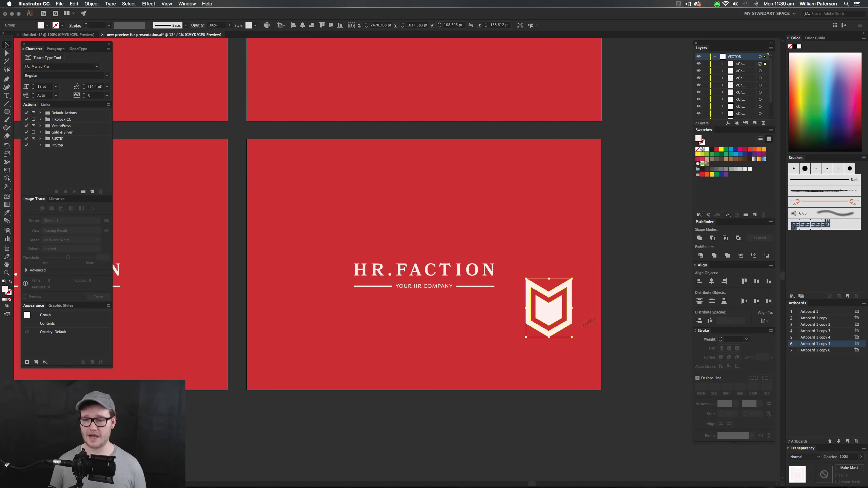
left_click(450, 275)
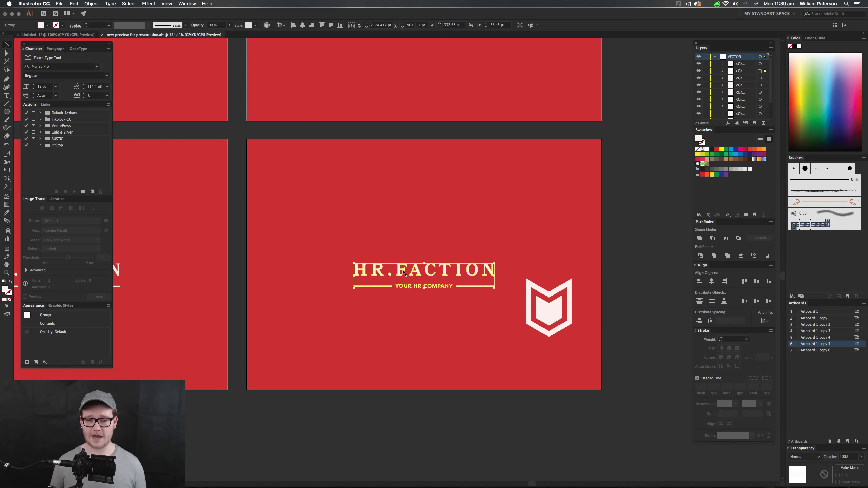
left_click_drag(404, 272, 342, 330)
left_click(314, 247)
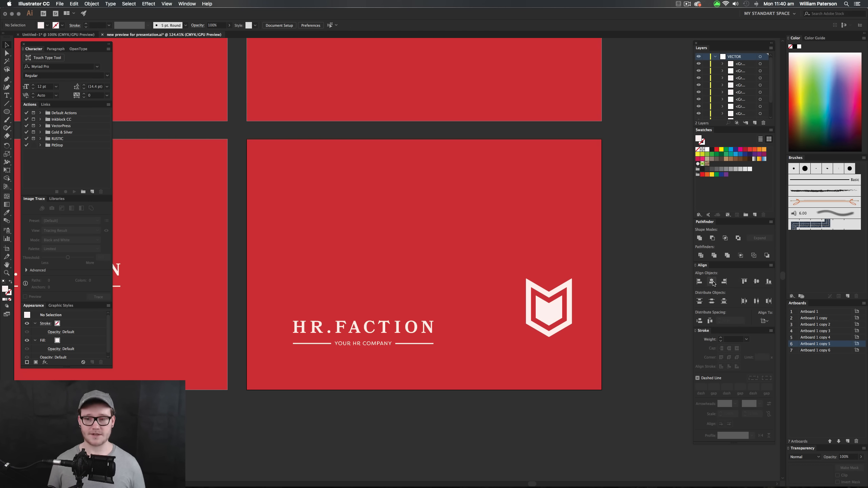
- Select the shield emblem and the HR.FACTION text group together and centre both horizontally on the artboard
key("super+alt+a")
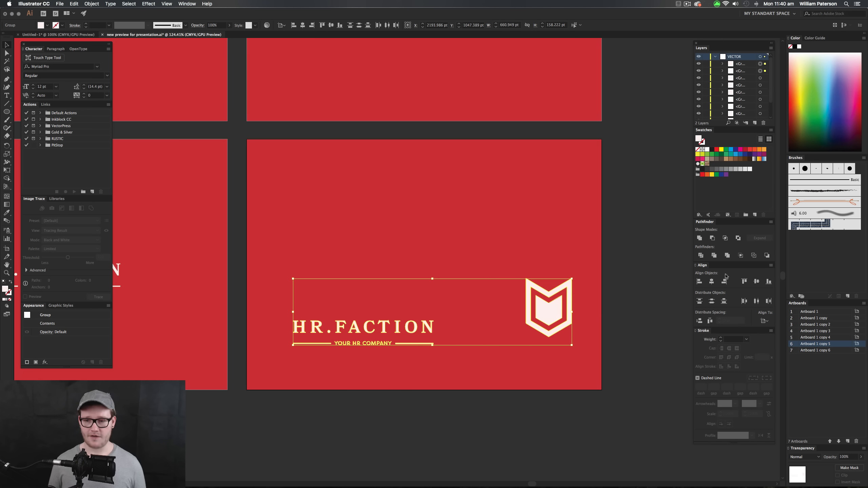
left_click(713, 284)
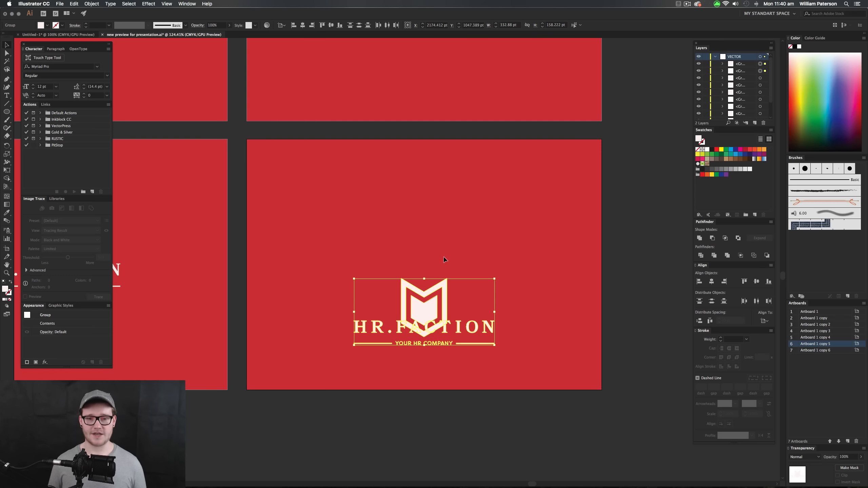
- Centre the shield emblem and HR.FACTION text group vertically on the artboard, and move the emblem straight up above the text
left_click(757, 282)
left_click(554, 270)
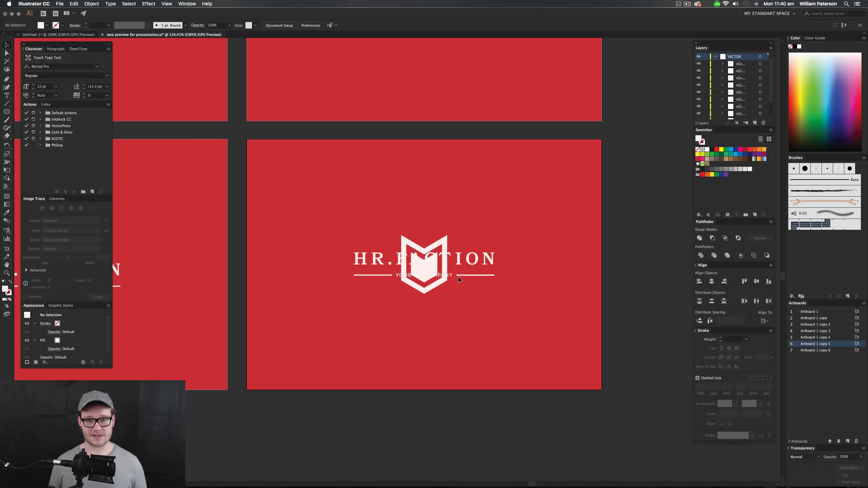
left_click_drag(425, 270, 425, 214)
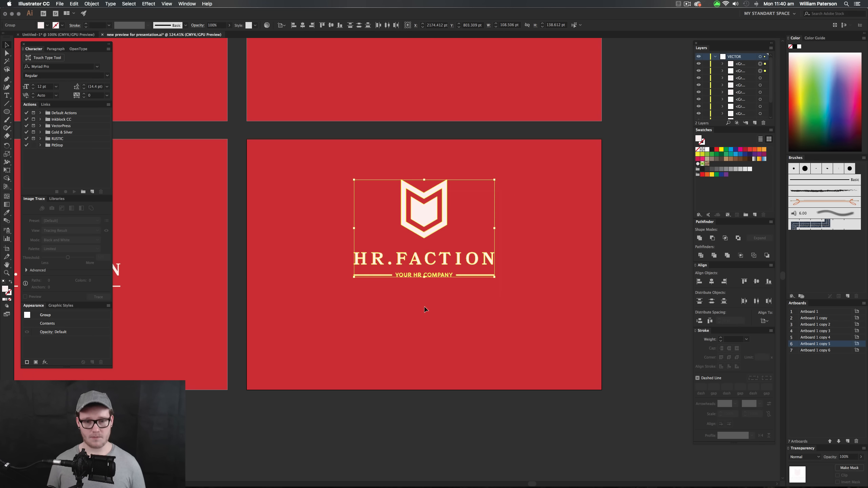
- Scale the shield emblem down slightly about its centre, keeping its proportions
left_click(491, 200)
left_click(446, 183)
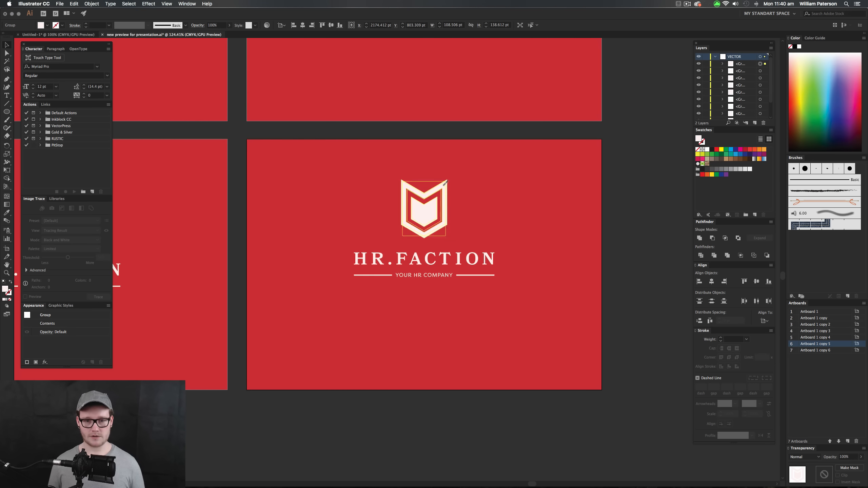
left_click_drag(445, 183, 442, 187)
- Group the shield emblem with the HR.FACTION text and centre the group vertically on the artboard
left_click_drag(332, 334, 336, 330)
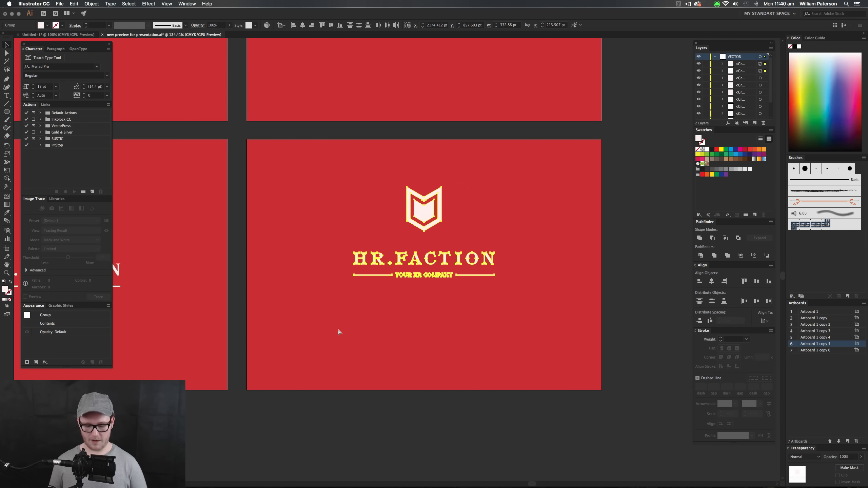
key("super+g")
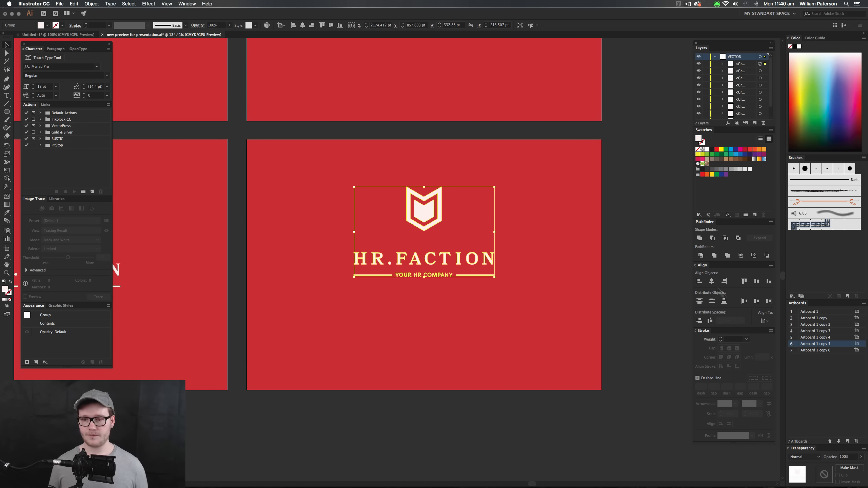
left_click(756, 281)
left_click(606, 300)
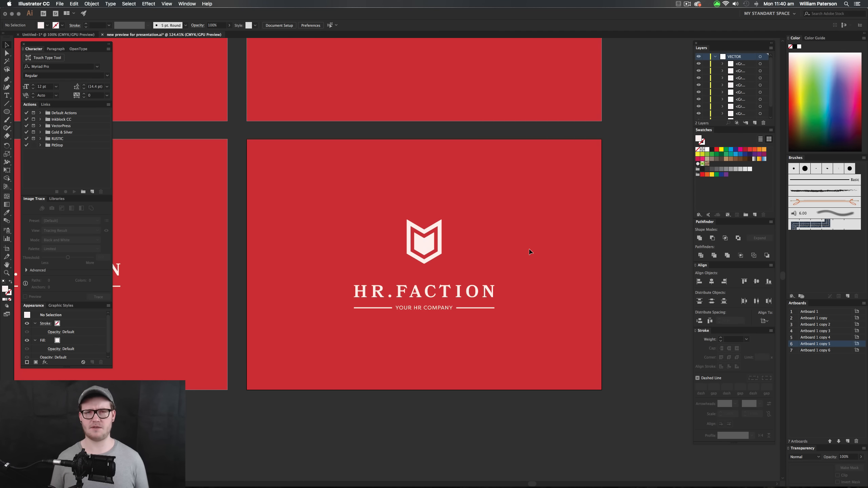
- Look through the colours in the Pen Tool Course library
left_click_drag(530, 252, 334, 330)
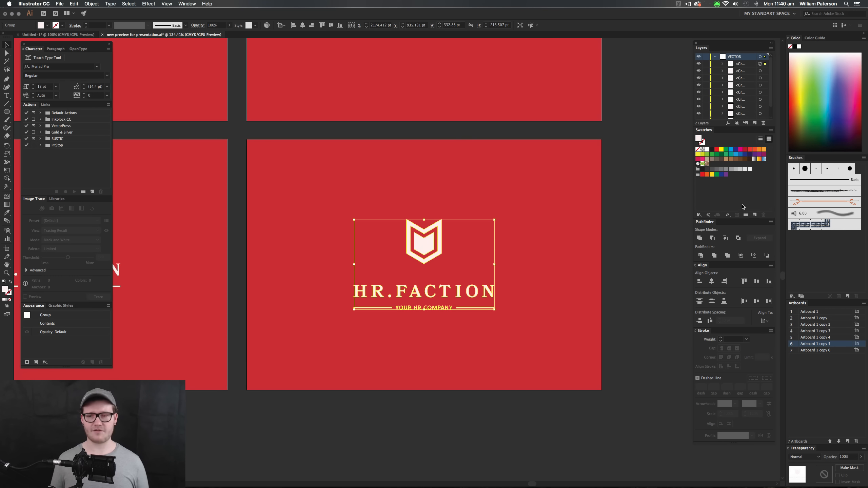
left_click(60, 200)
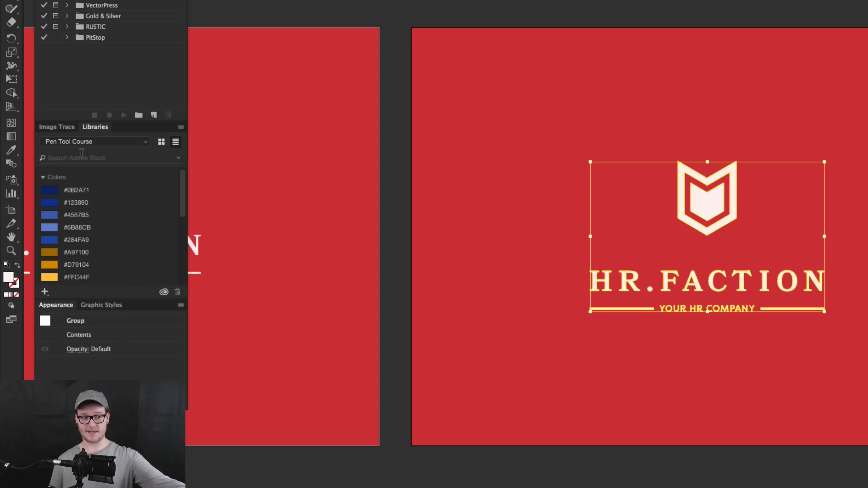
scroll(120, 219, "down", 5)
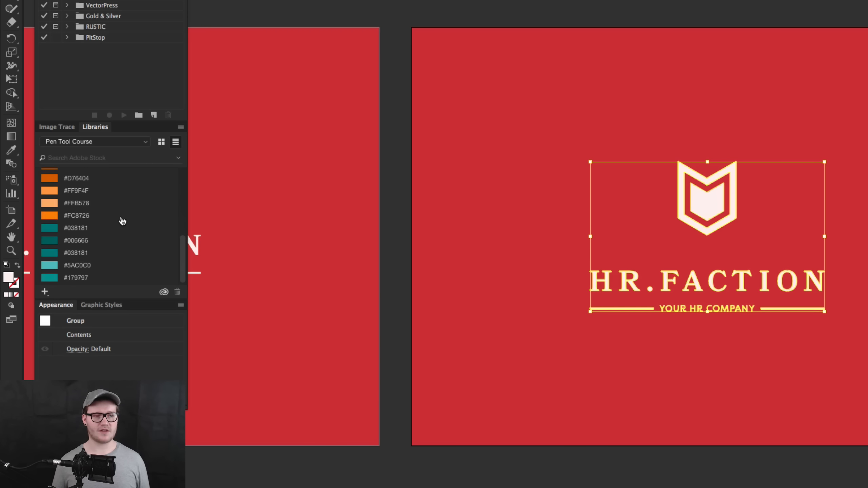
scroll(115, 219, "up", 4)
scroll(115, 219, "down", 6)
left_click(623, 122)
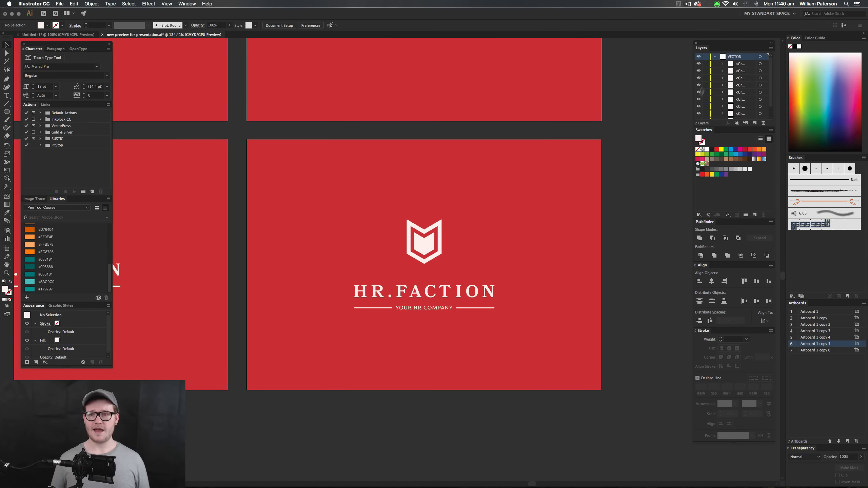
- Collapse the VECTOR layer, unlock the BG layer and select the red background rectangle behind the logo
left_click(714, 57)
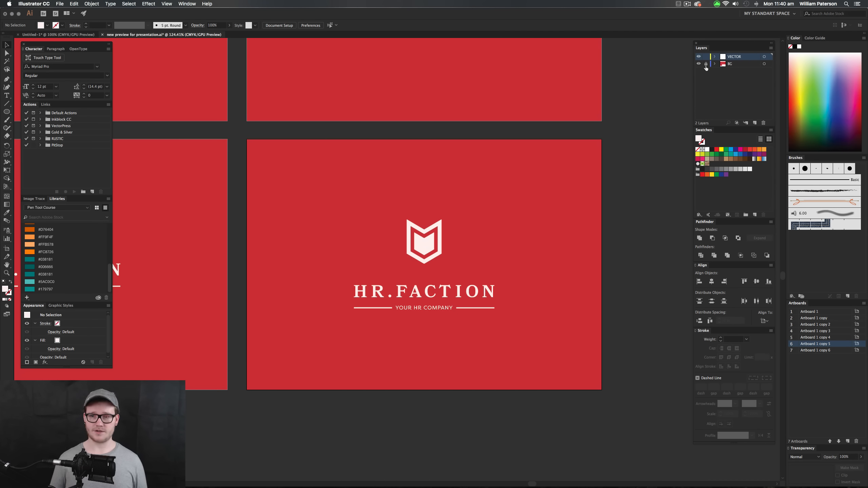
left_click(706, 64)
left_click(463, 195)
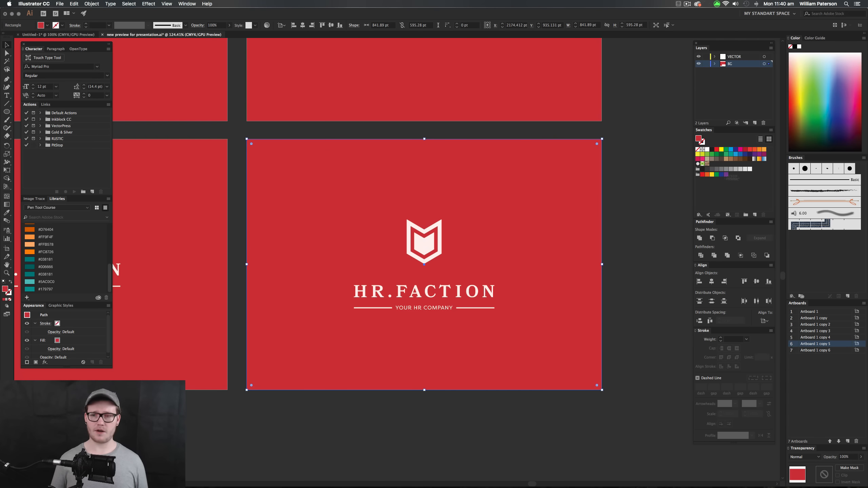
- Add the orange #FC8726 from the Pen Tool Course library to the document's swatches
scroll(85, 252, "down", 5)
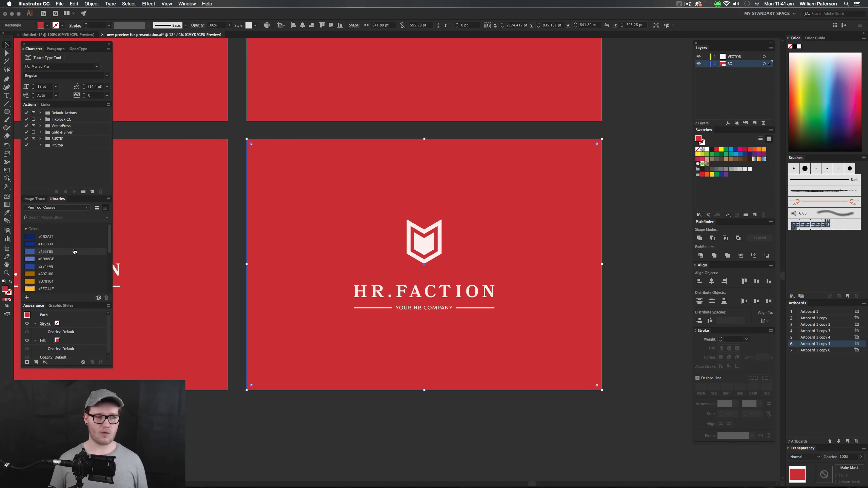
right_click(52, 249)
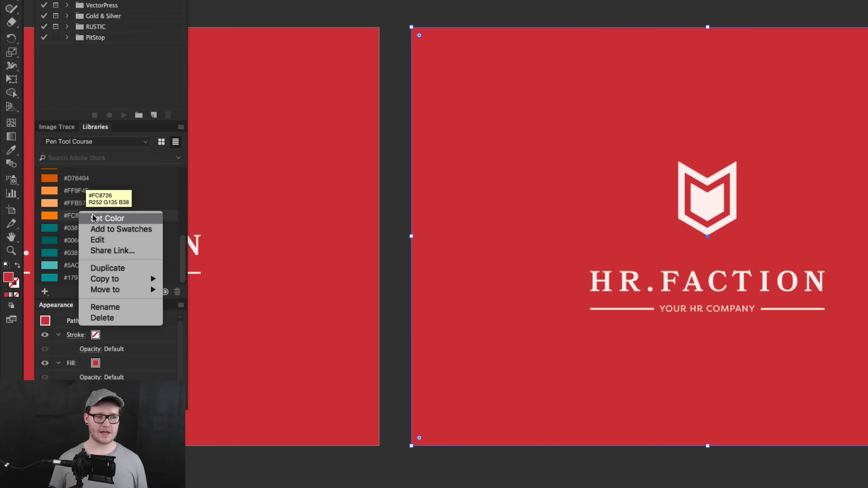
left_click(81, 255)
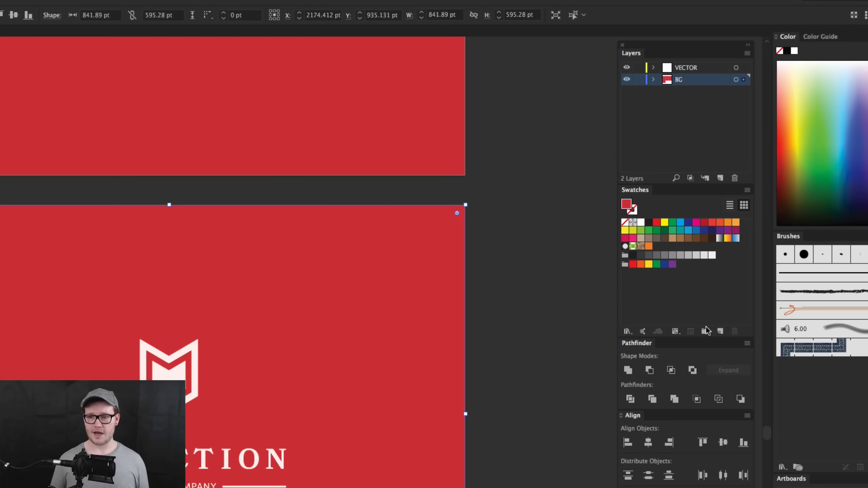
- Create a new colour group in the swatches and make the added orange its only colour, removing the red
left_click(706, 331)
left_click(248, 329)
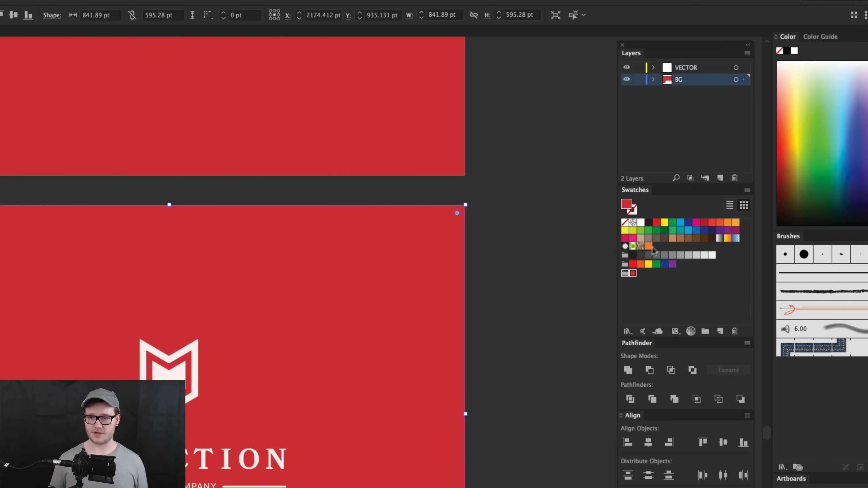
left_click_drag(649, 246, 735, 332)
left_click(641, 276)
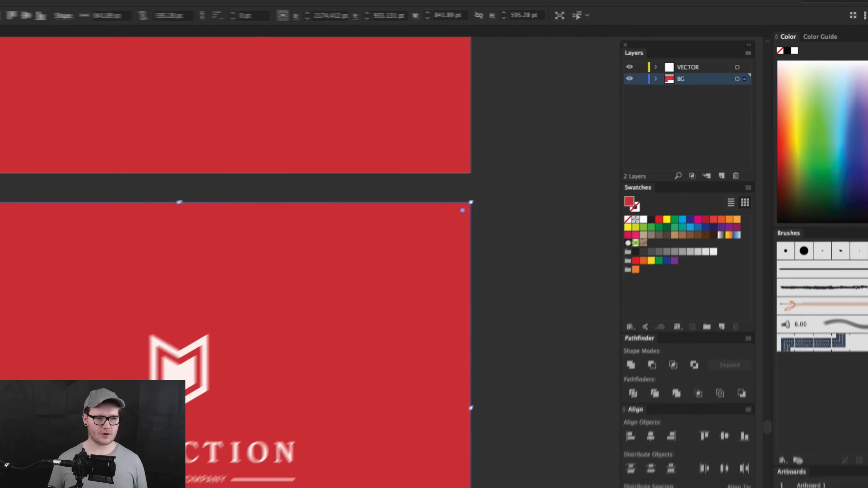
- Add the dark teal #006666 library colour to the swatches and place it beside the orange in the new colour group
right_click(47, 268)
left_click(72, 279)
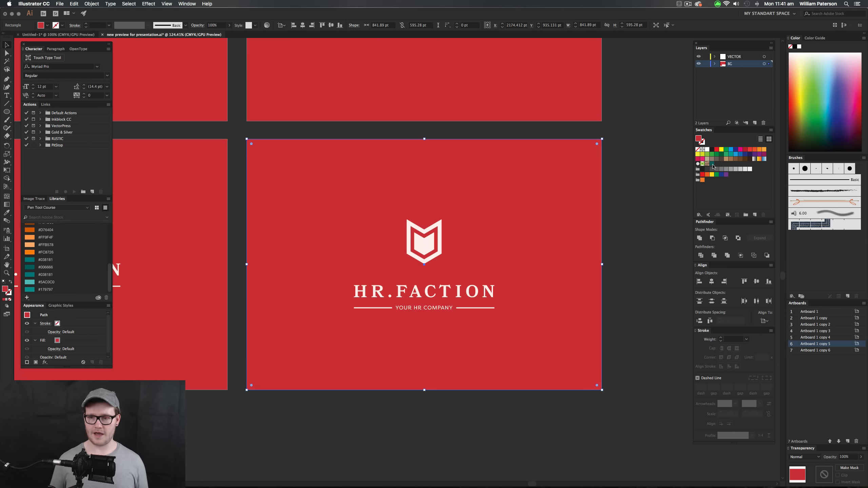
left_click_drag(712, 165, 705, 181)
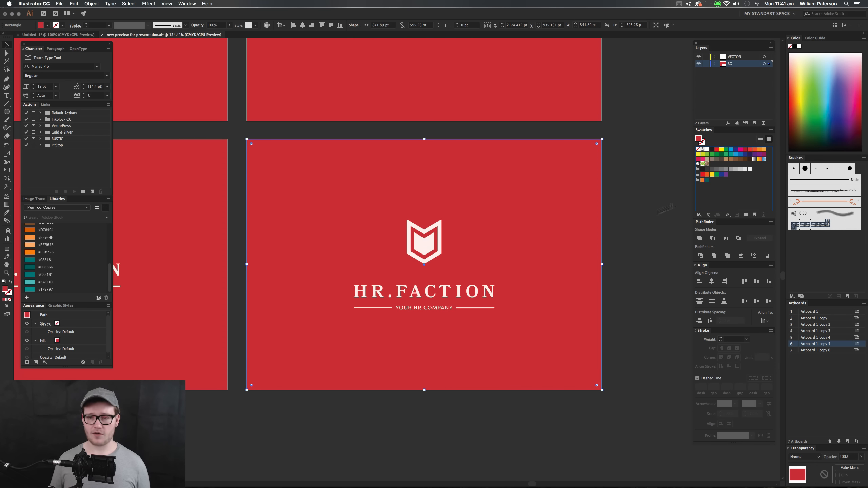
- Fill the background rectangle with the colour group's orange swatch and lock the BG layer
left_click(703, 181)
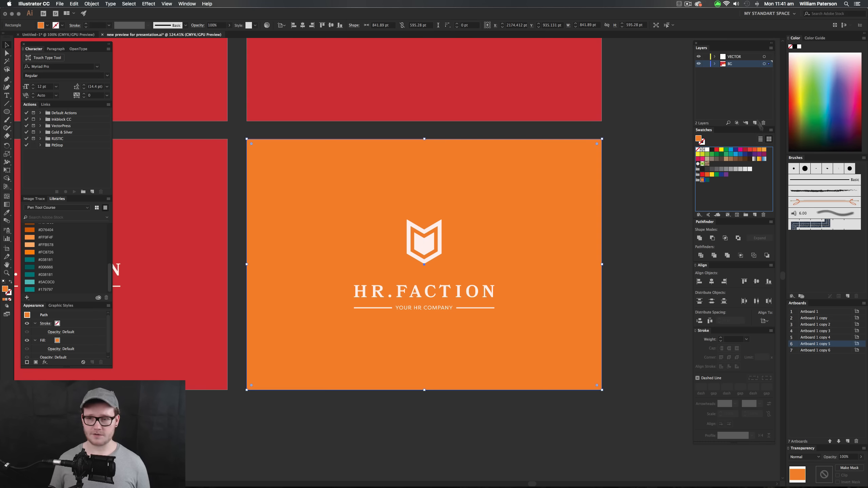
left_click(706, 64)
- Fill the HR.FACTION logo group with the dark teal swatch from the new colour group
left_click_drag(392, 323, 389, 324)
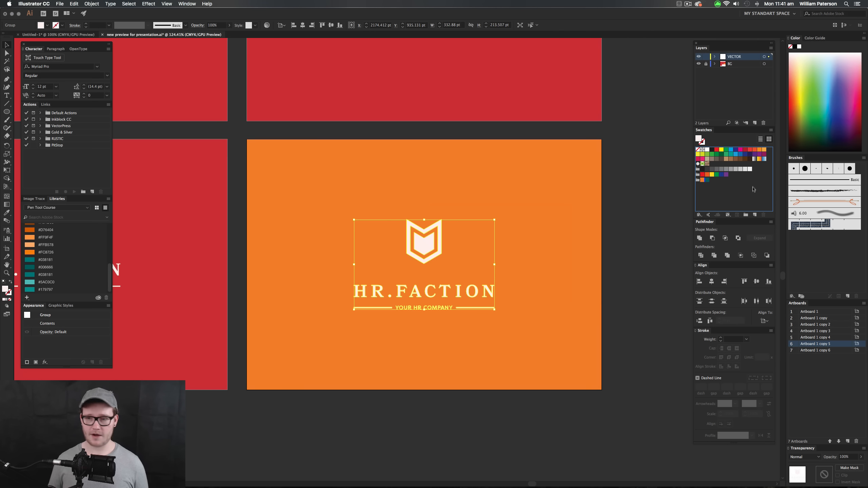
left_click(707, 180)
left_click(605, 231)
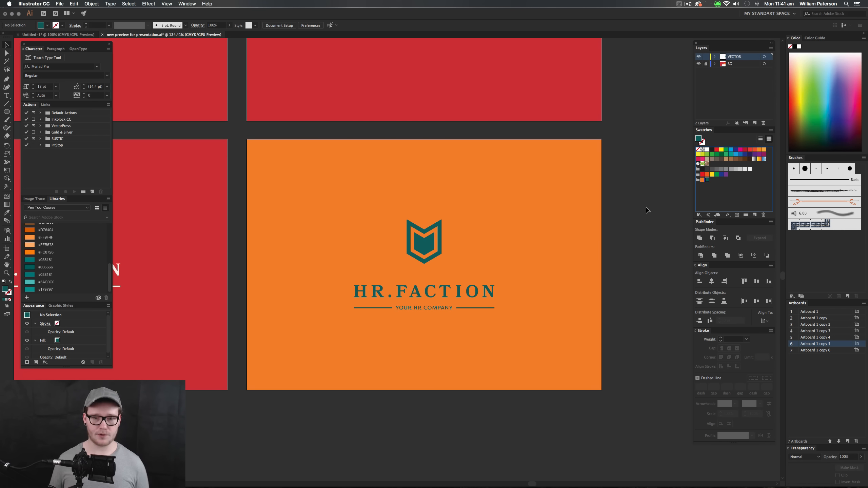
- Fill the HR.FACTION logo group with the lighter teal #038181 from the Pen Tool Course library
left_click(445, 291)
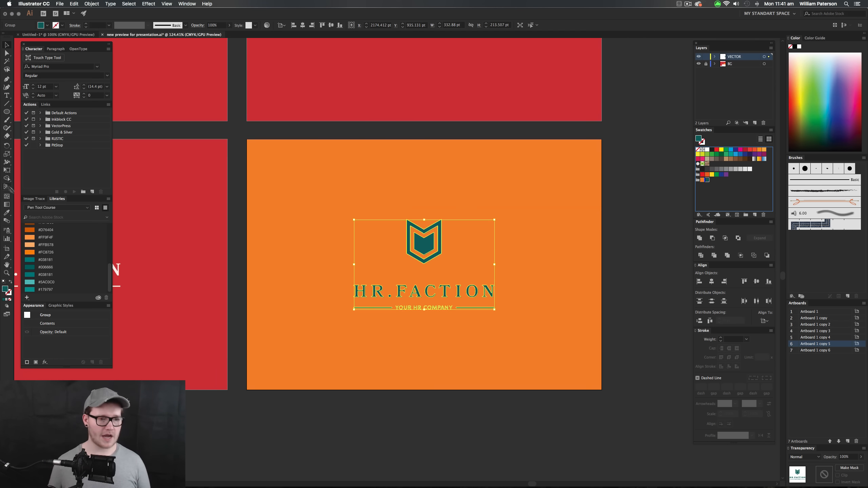
scroll(58, 254, "up", 2)
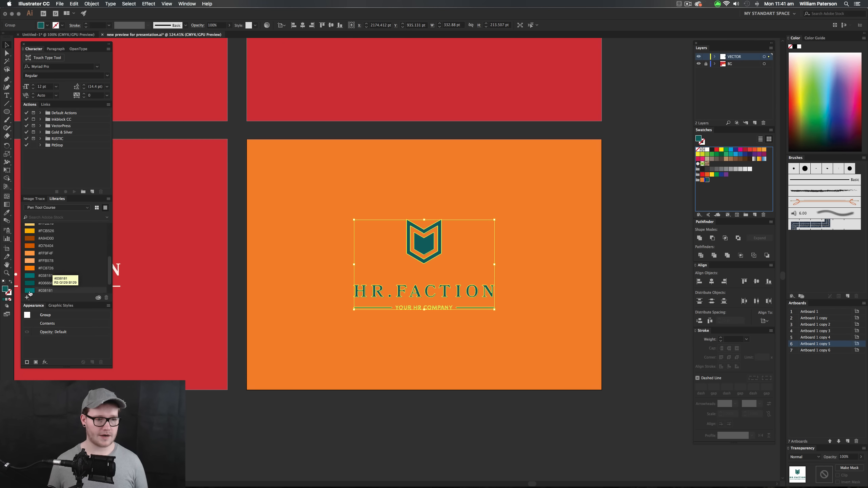
left_click(29, 291)
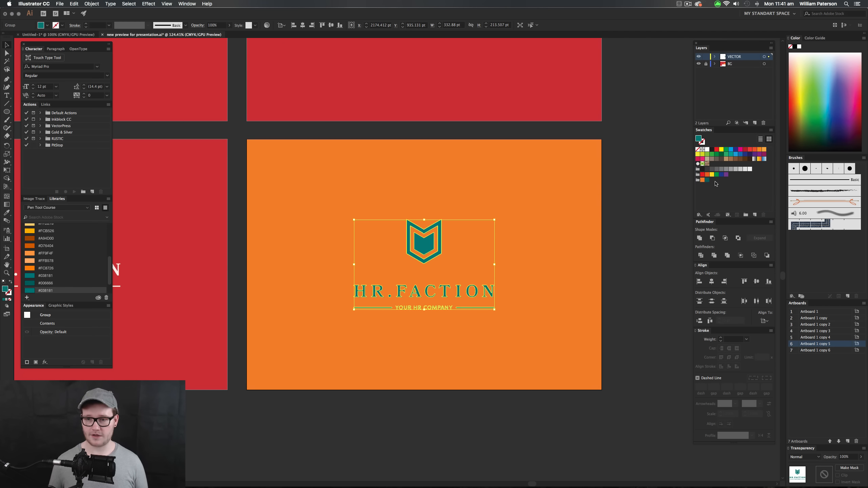
- Add the library colour #038181 to the swatches, place it in the new colour group after the dark teal, and deselect the logo
right_click(45, 284)
right_click(44, 290)
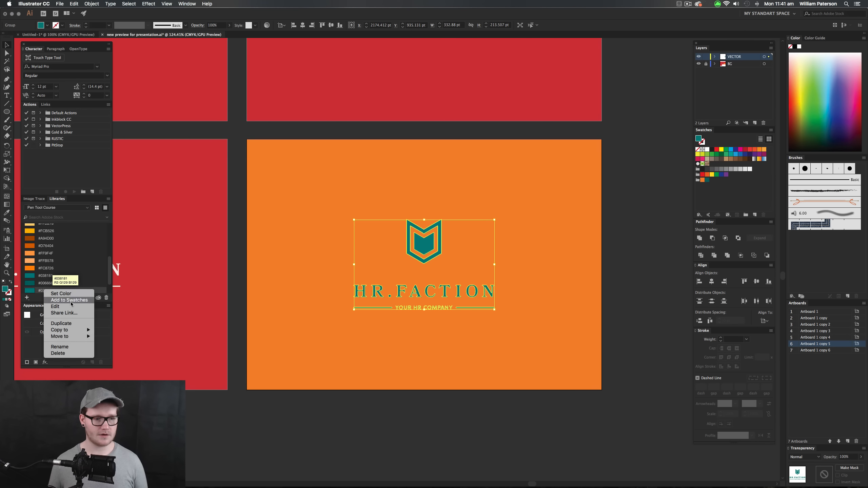
left_click(73, 304)
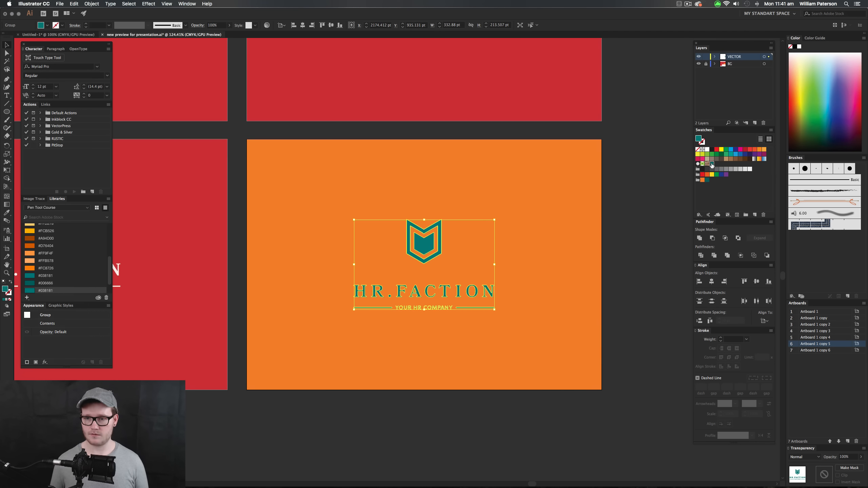
left_click_drag(712, 164, 712, 181)
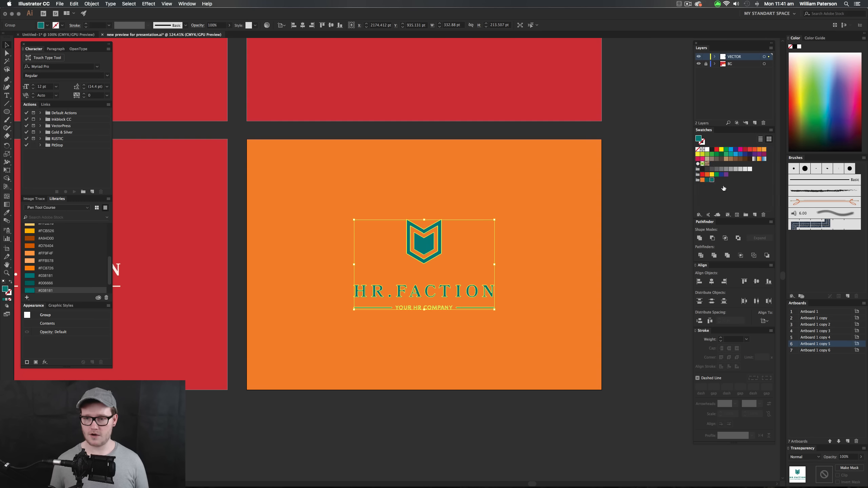
left_click(551, 279)
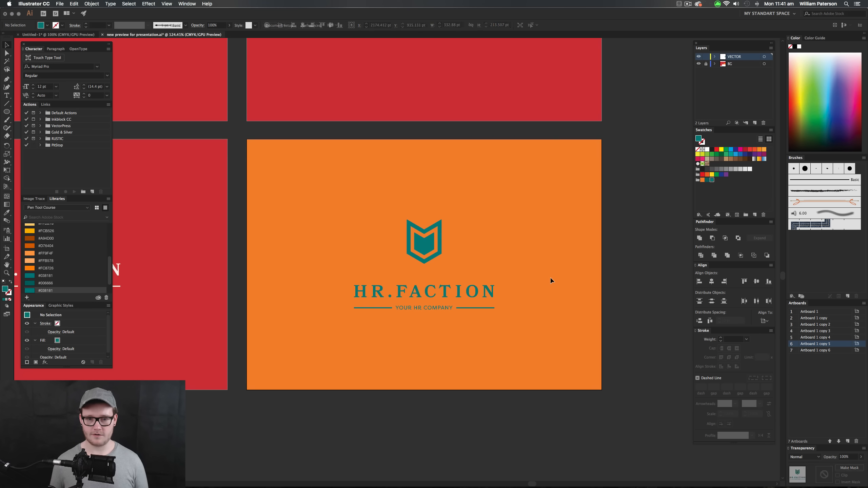
left_click(355, 309)
left_click(720, 186)
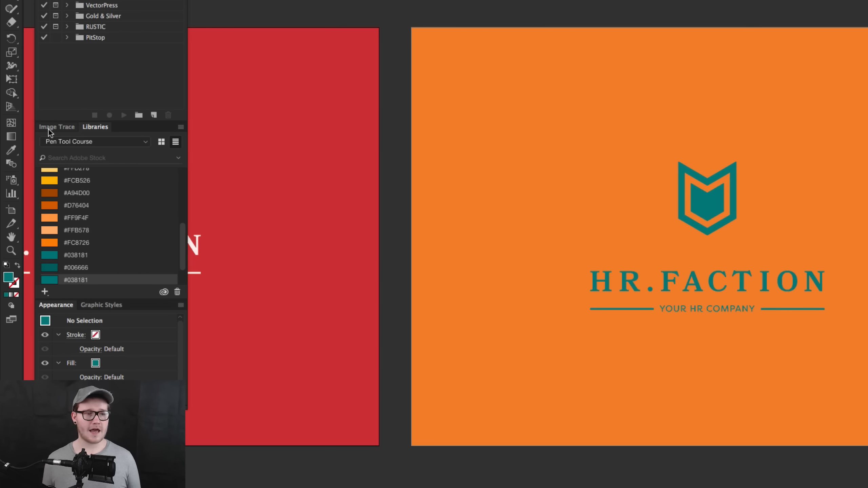
- Show the Asset Export panel, dismiss its Exporting Assets tip, and dock it beside Image Trace and Libraries
left_click(62, 127)
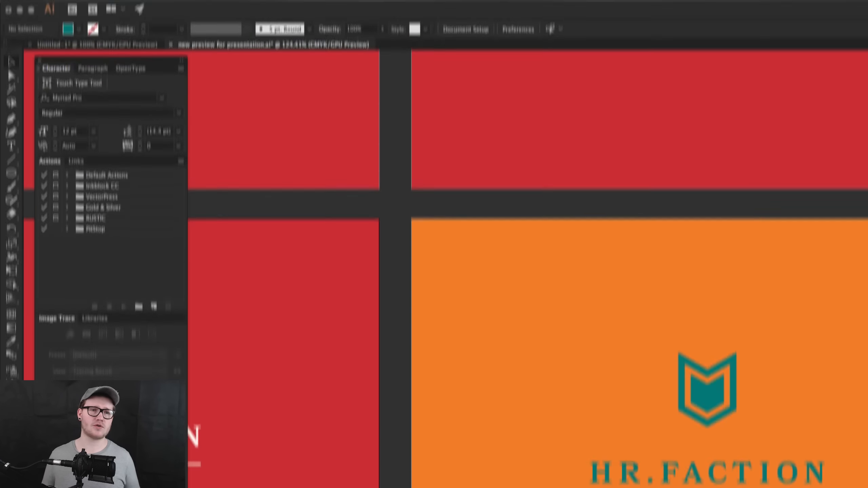
left_click(312, 6)
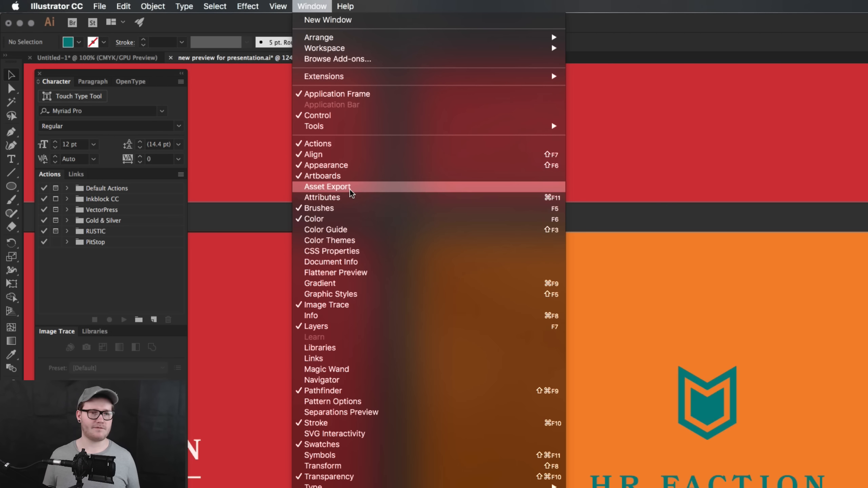
left_click(326, 187)
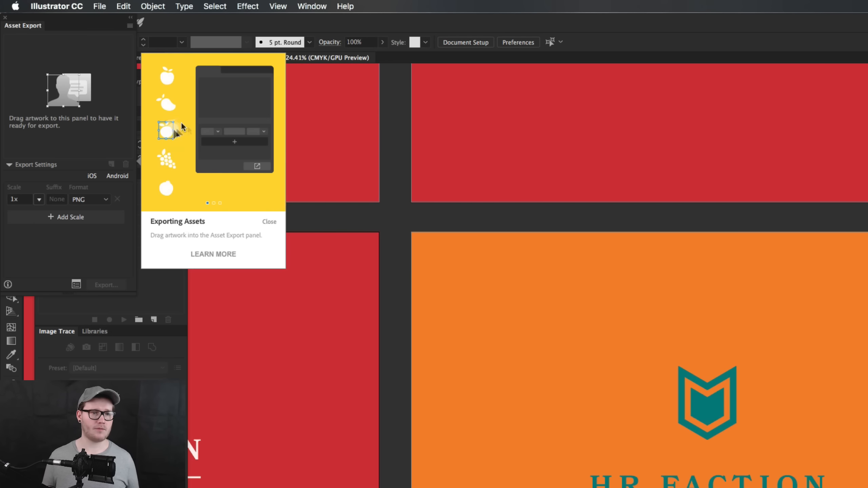
left_click(275, 225)
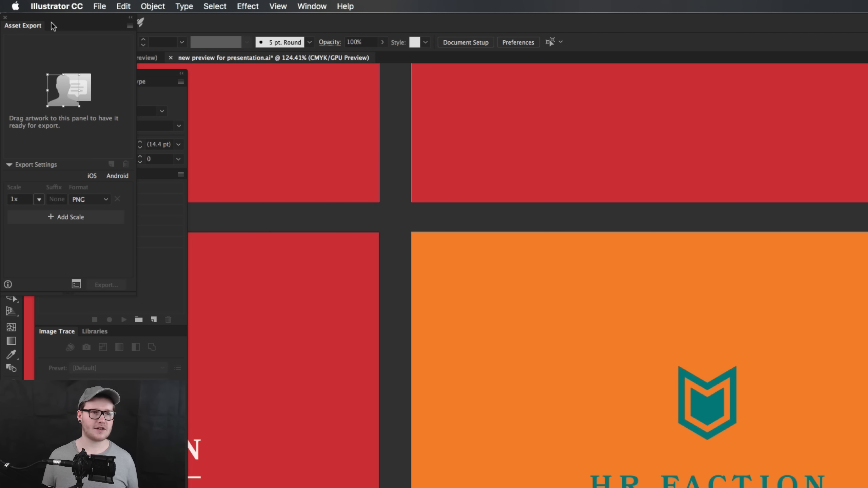
mouse_move(52, 25)
left_mouse_down()
mouse_move(337, 167)
mouse_move(43, 372)
mouse_move(213, 175)
mouse_move(112, 202)
mouse_move(72, 202)
left_mouse_up()
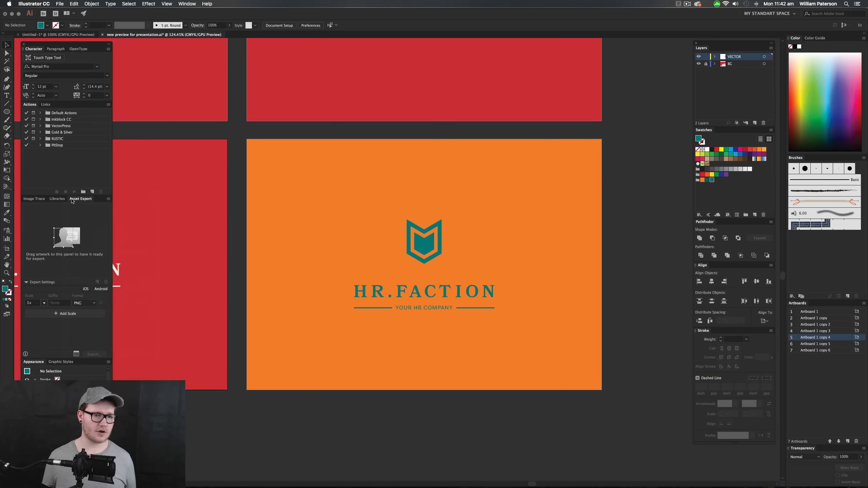
- Detach the Asset Export panel from its group and close it, leaving Image Trace in front of Libraries
left_click(57, 199)
left_click(34, 199)
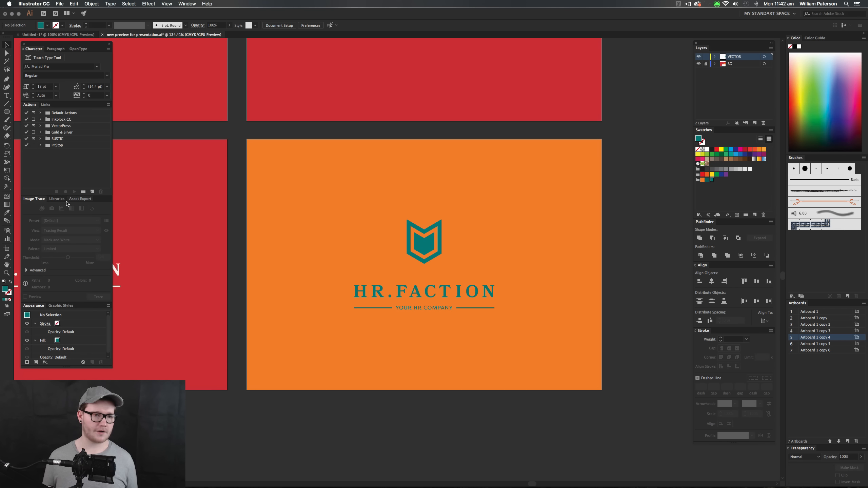
left_click(84, 200)
left_click_drag(86, 202, 194, 100)
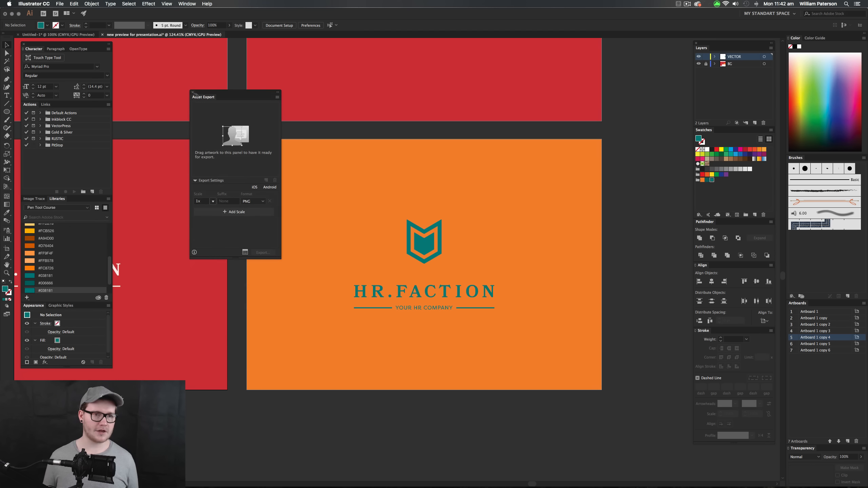
left_click(193, 92)
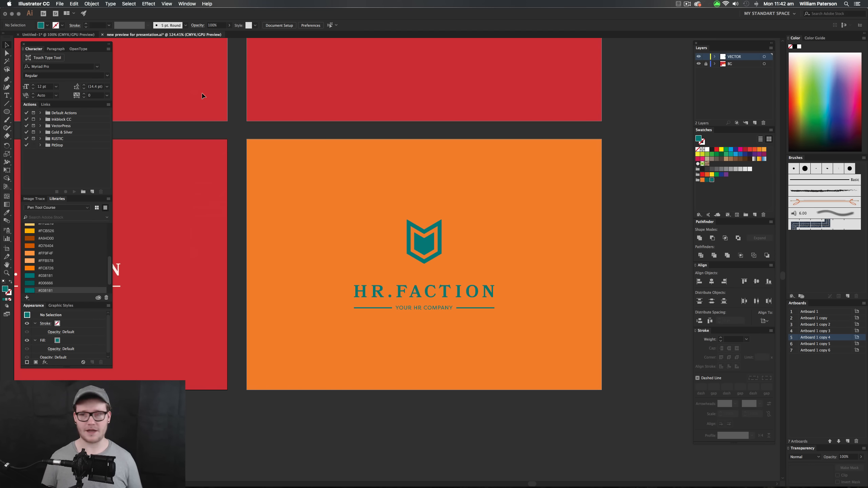
left_click(36, 199)
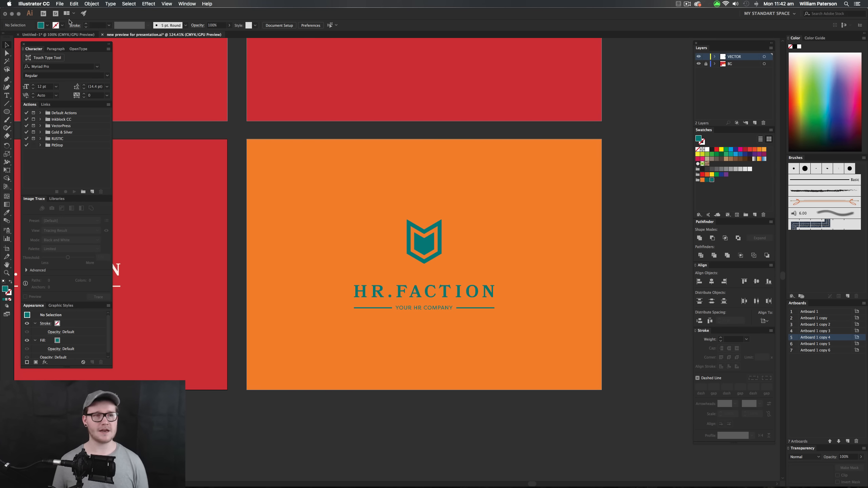
- Switch to the Untitled-1 document, select all the TEXTURE artwork to examine it, and clear the selection
left_click(70, 34)
key("z")
left_click_drag(448, 266, 307, 232)
key("super+a")
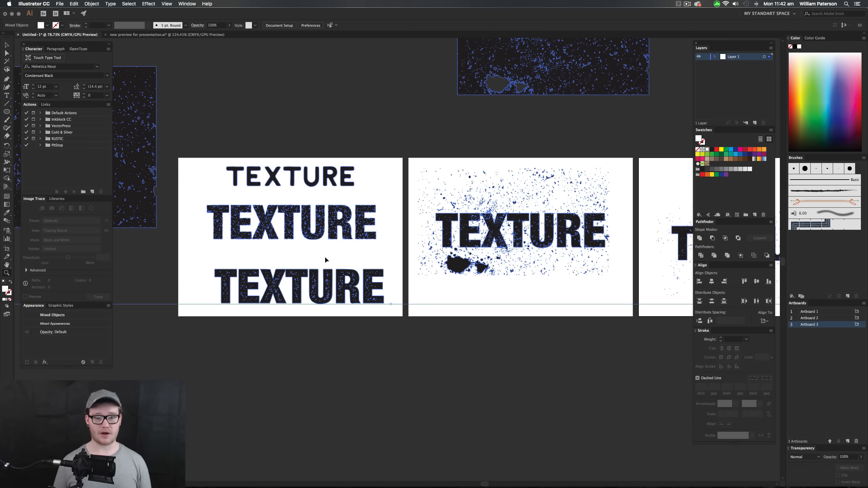
key("v")
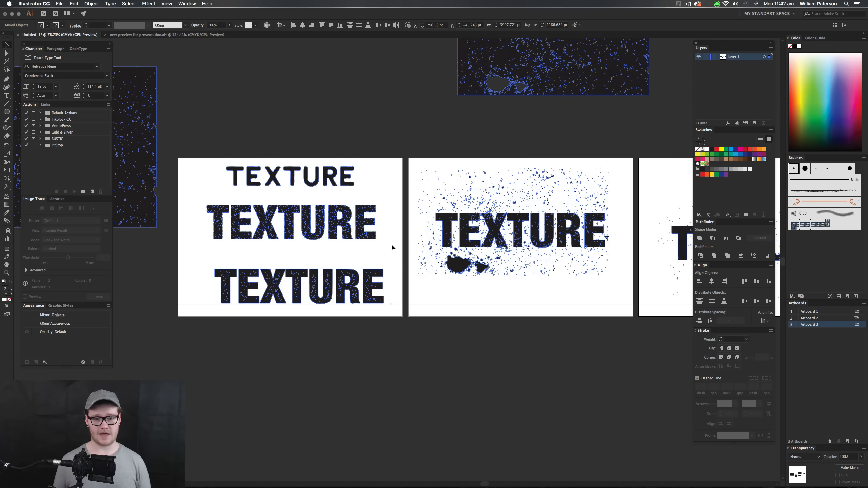
left_click(391, 244)
left_click_drag(400, 246, 268, 313)
left_click_drag(549, 322, 394, 274)
left_click_drag(454, 167, 646, 188)
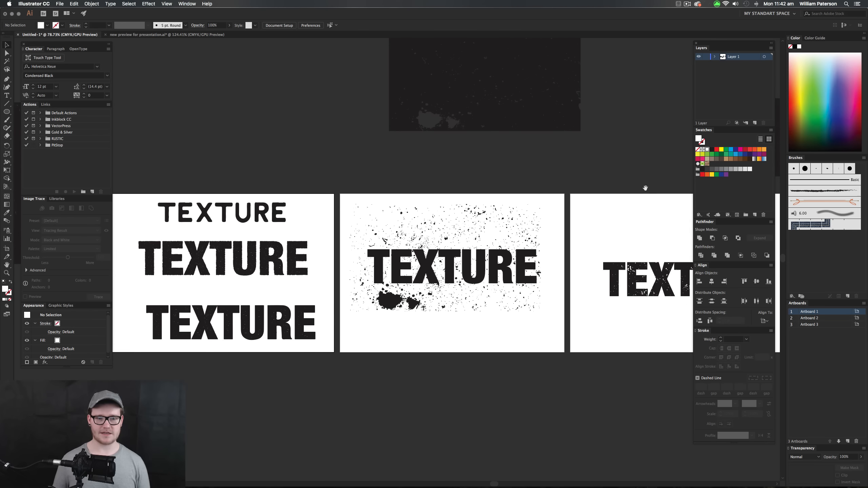
- Bring a speckled texture image from outside Illustrator onto the canvas above the first artboard
left_click(223, 473)
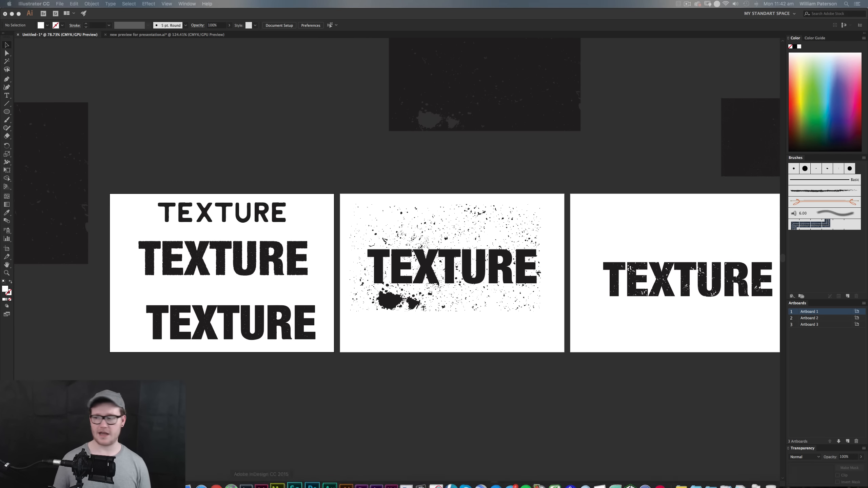
left_click_drag(867, 274, 167, 137)
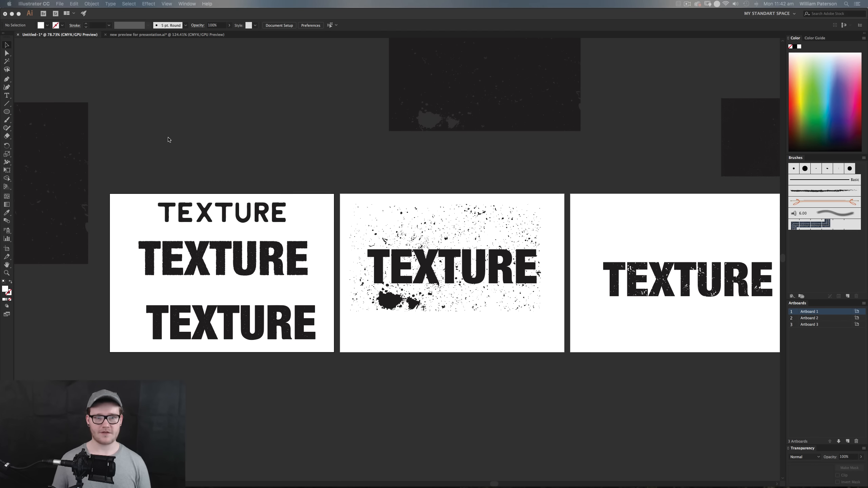
left_click(210, 116)
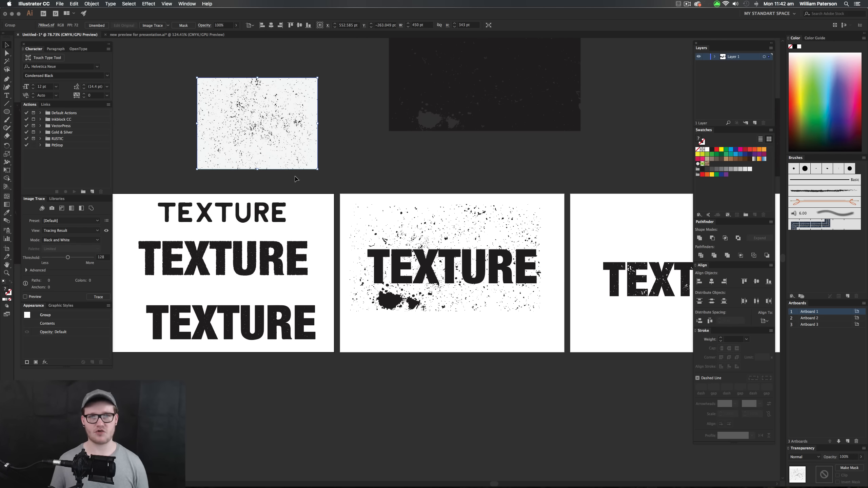
- Trace the speckled texture image with the IAN BARN preset and expand the tracing
left_click(186, 5)
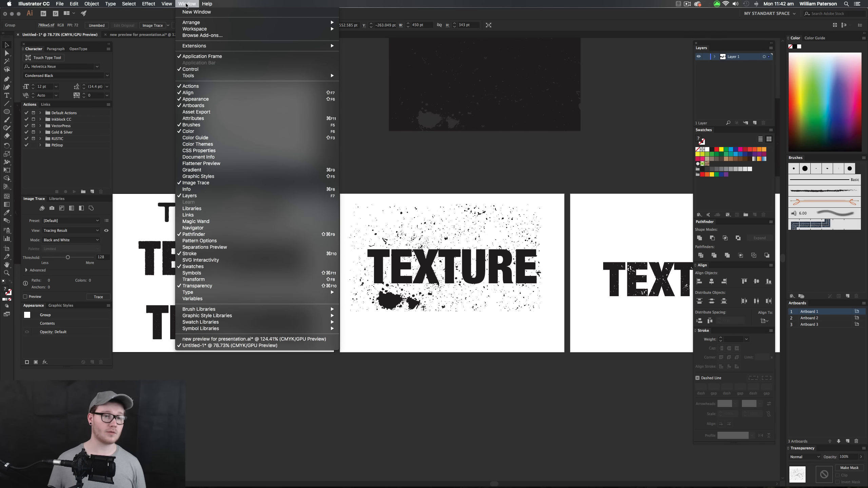
left_click(139, 150)
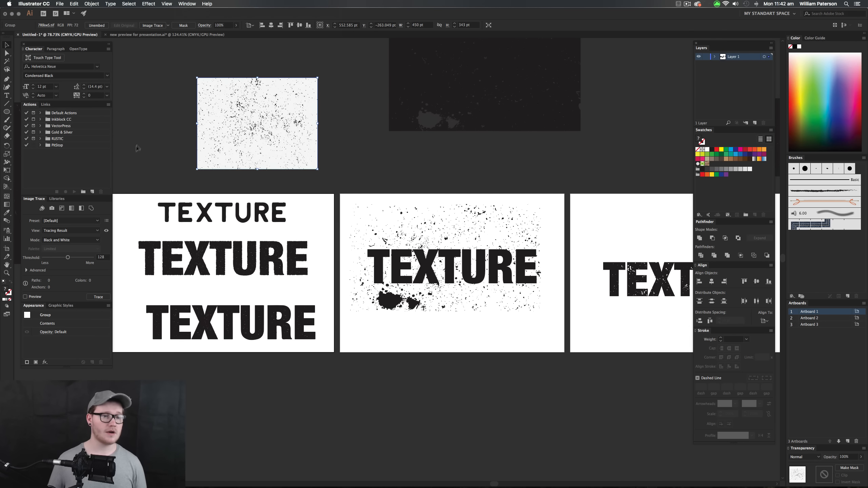
left_click(73, 220)
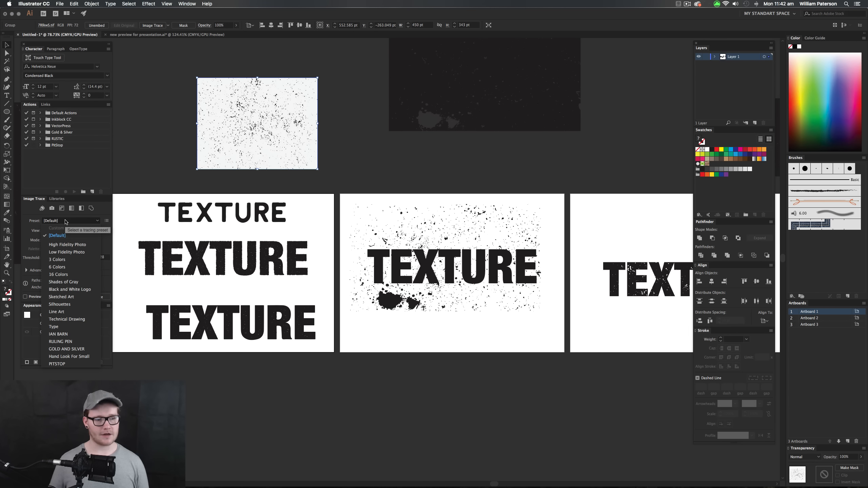
left_click(67, 334)
left_click(222, 163)
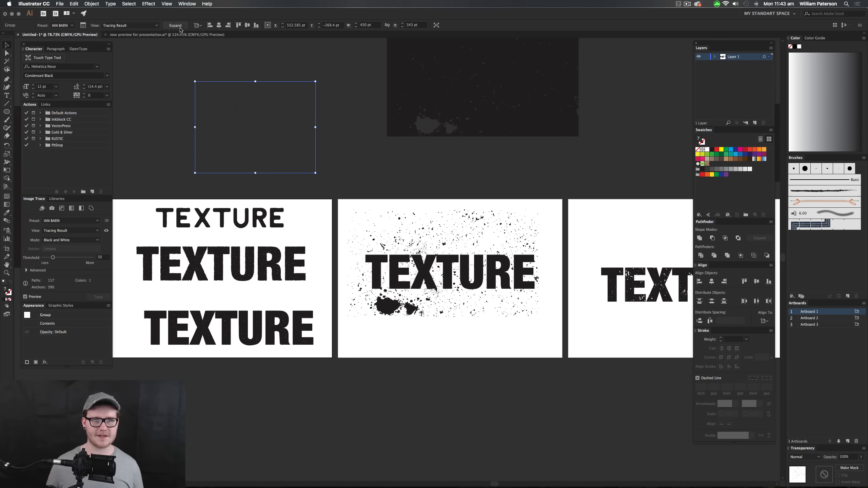
left_click(180, 29)
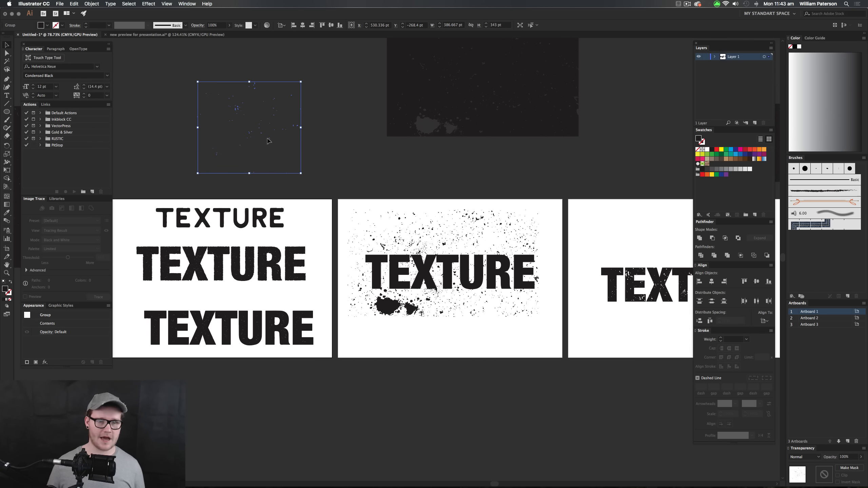
- Fill the expanded texture with white, deselect it, and inspect the specks up close
left_click(707, 150)
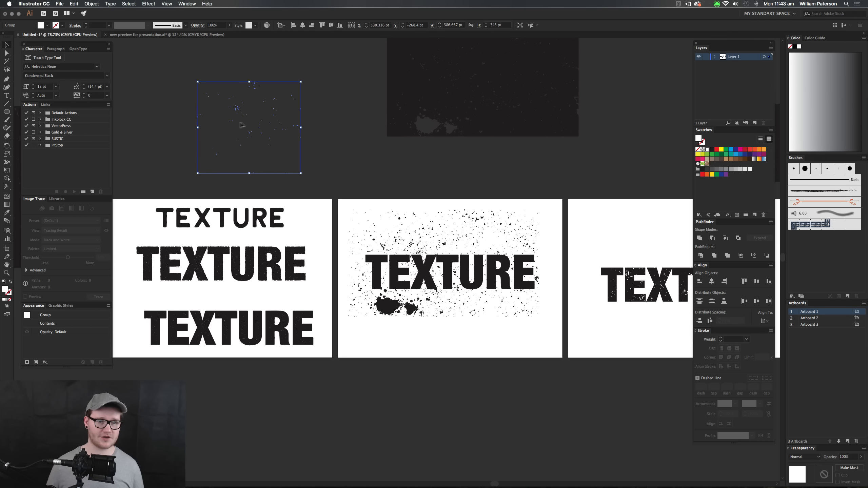
left_click(331, 121)
key("z")
left_click_drag(209, 112, 352, 132)
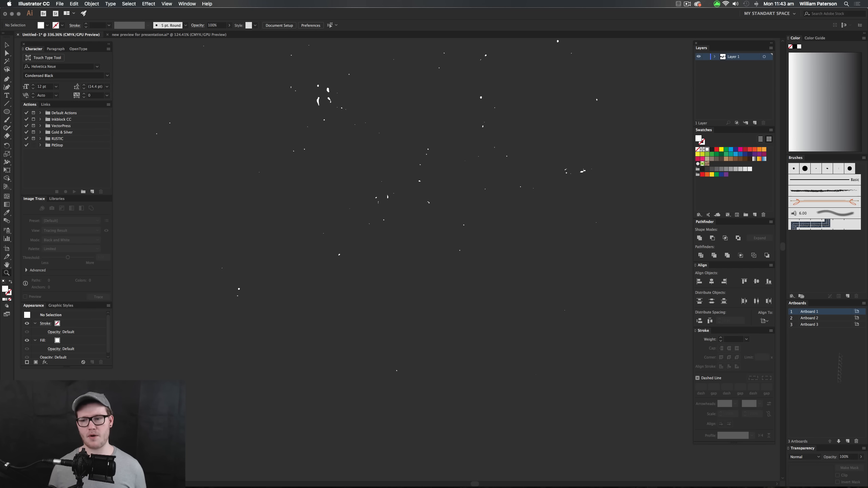
- Try adding a fourth artboard beside Artboard 3, and undo the addition
left_click(831, 390)
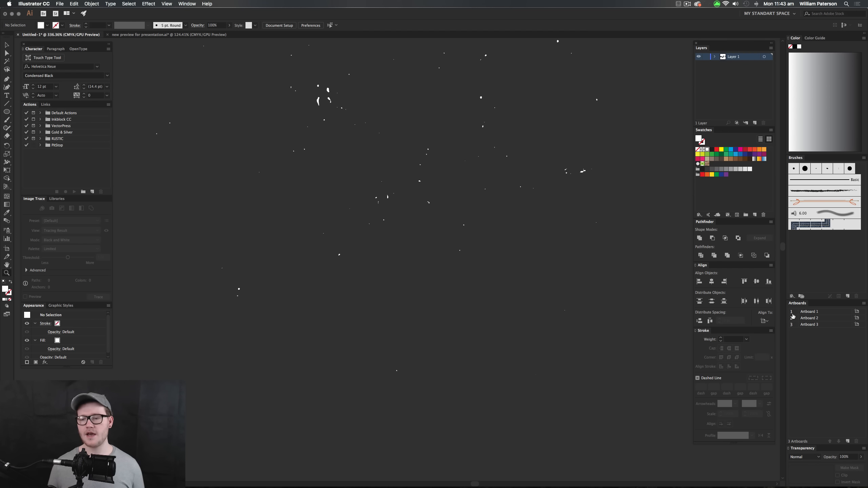
left_click_drag(594, 330, 431, 366)
left_click_drag(566, 363, 327, 296)
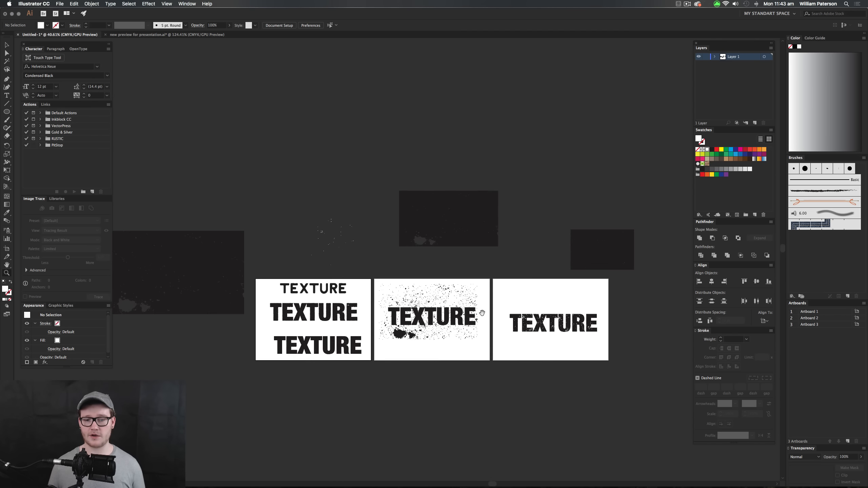
left_click_drag(544, 317, 408, 248)
left_click(849, 441)
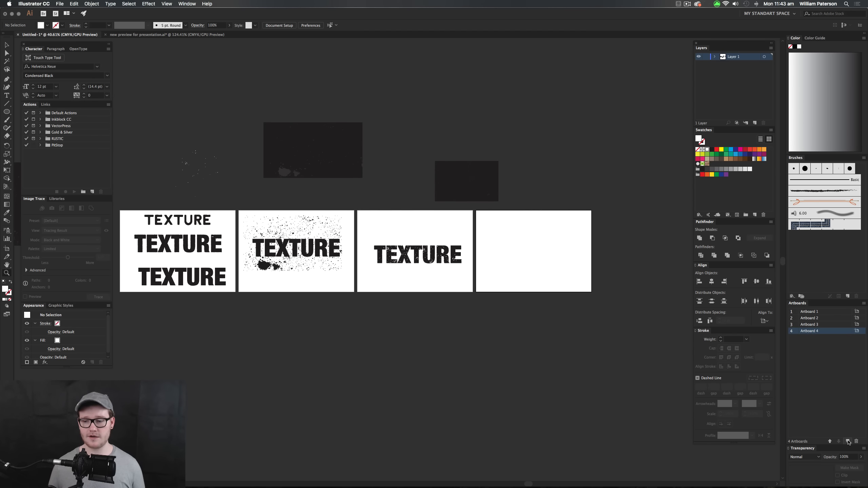
left_click_drag(496, 311, 387, 302)
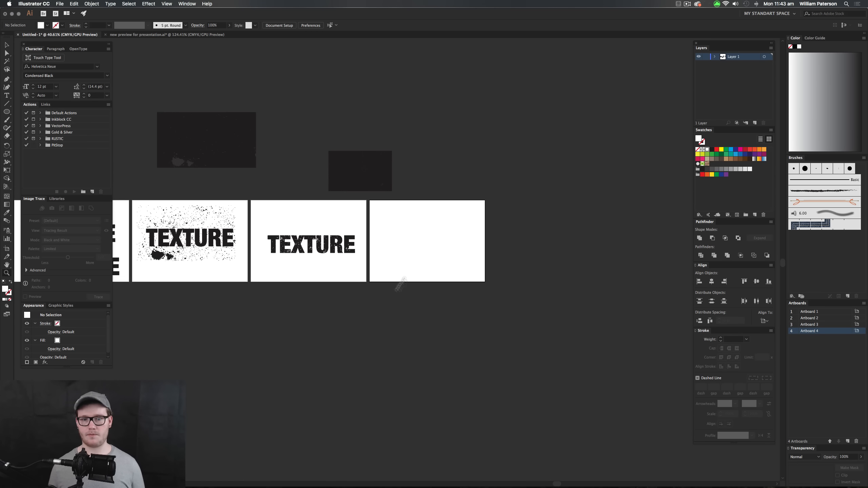
key("super+z")
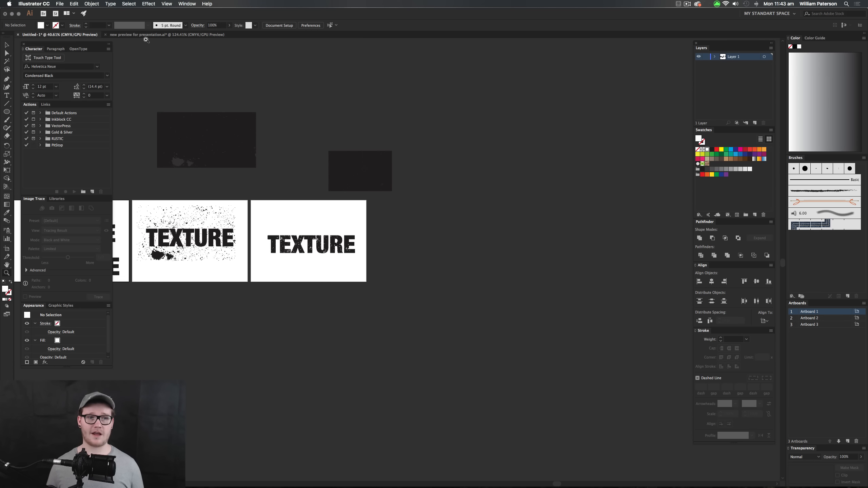
- Switch to the new preview for presentation.ai document and add a new artboard at the end of the first row
left_click(148, 35)
key("super+alt+0")
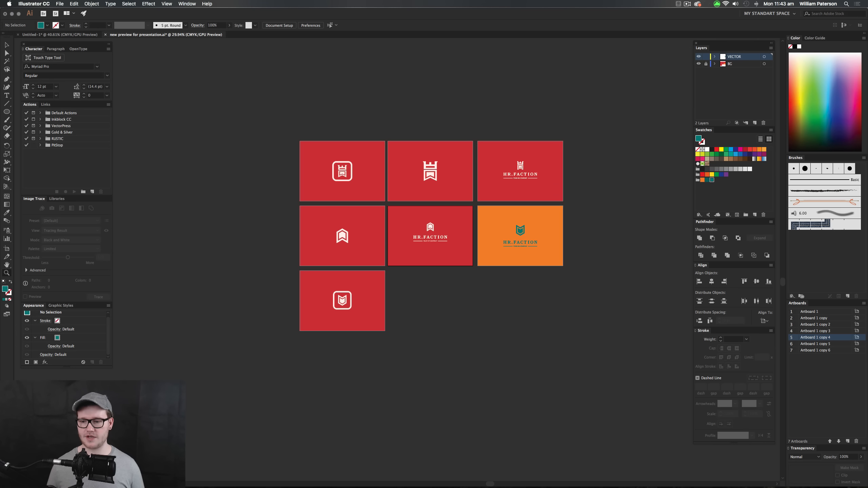
left_click(847, 442)
left_click_drag(568, 367, 499, 362)
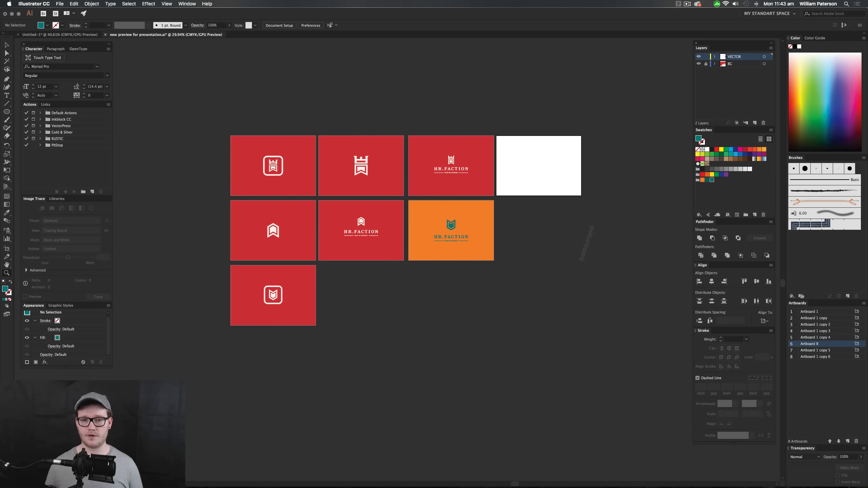
left_click_drag(527, 150, 416, 187)
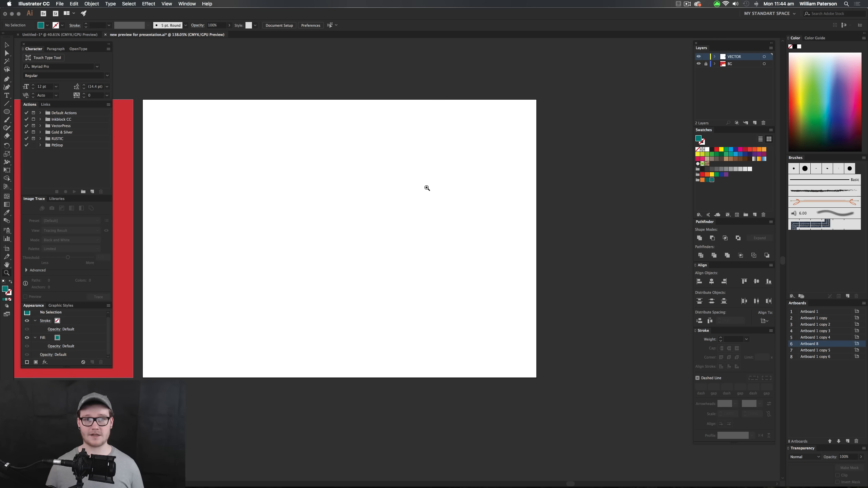
left_click(398, 199)
left_click_drag(361, 209, 237, 220)
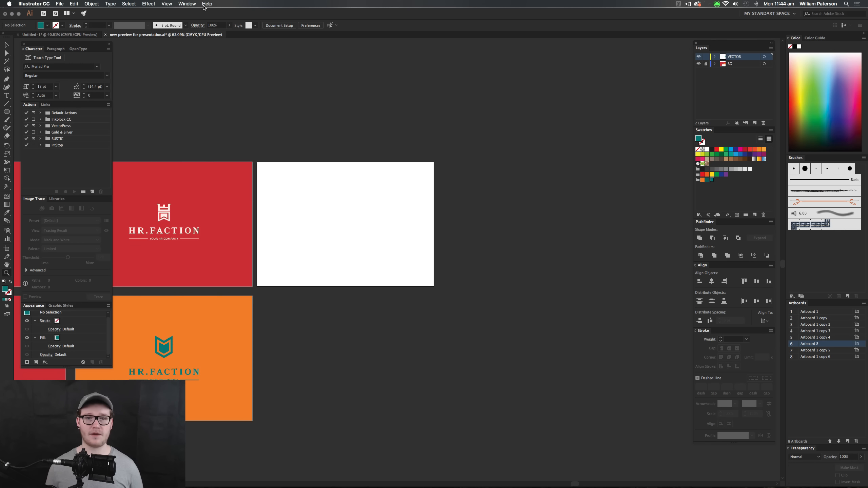
- Show the Symbols panel as a floating panel over the canvas, look at its symbols, and close it
left_click(188, 4)
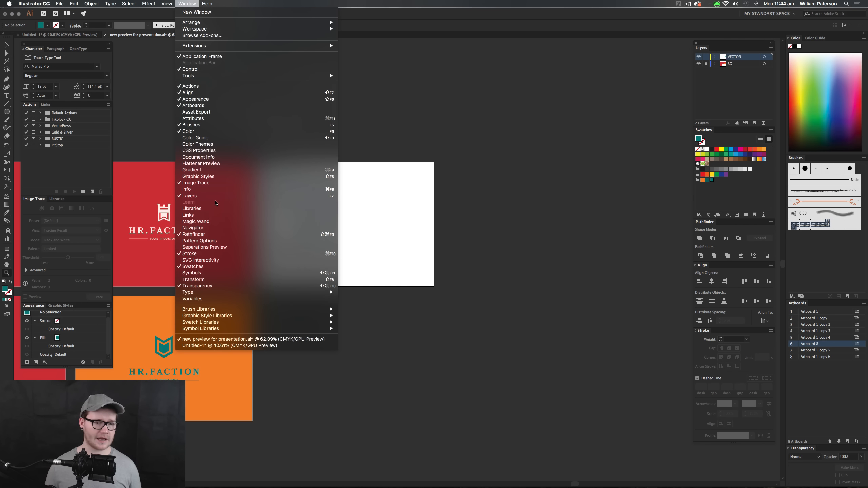
mouse_move(208, 293)
left_click(213, 273)
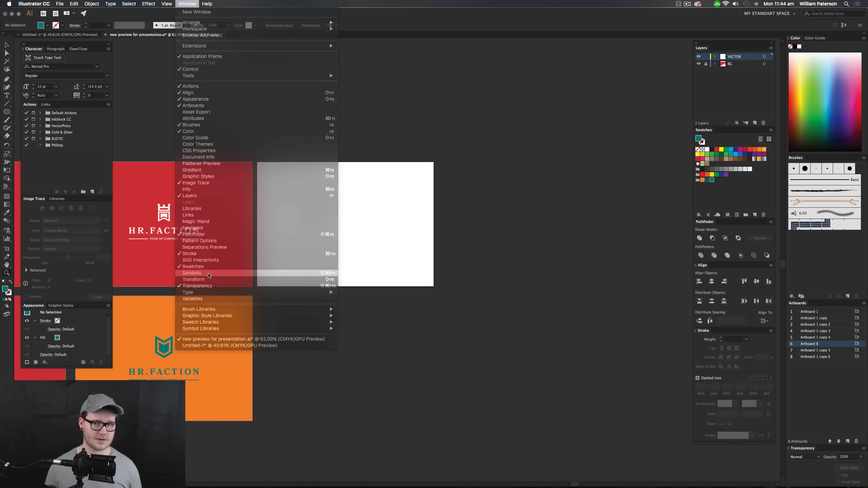
left_click_drag(641, 38, 521, 40)
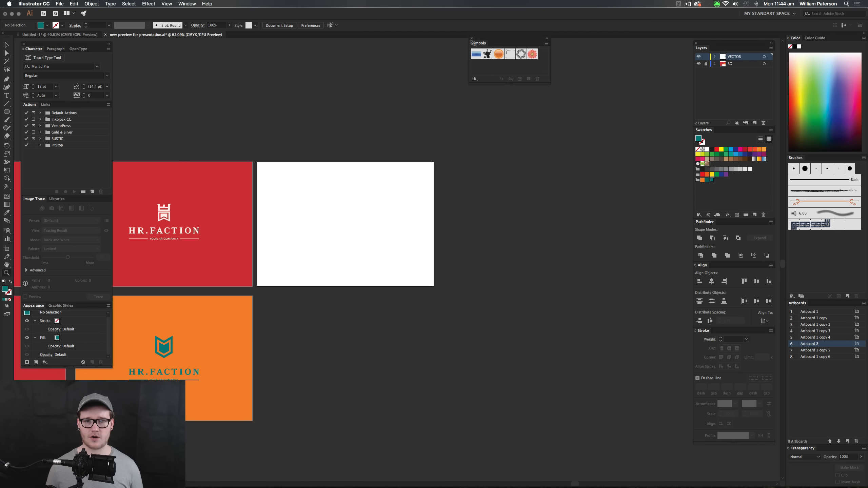
left_click(472, 39)
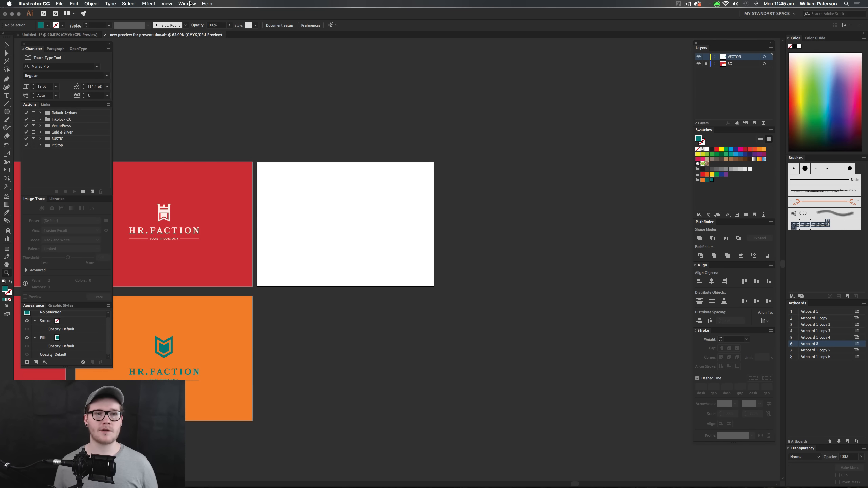
- Examine the tools grouped with the Direct Selection tool
left_click(187, 4)
left_click(78, 56)
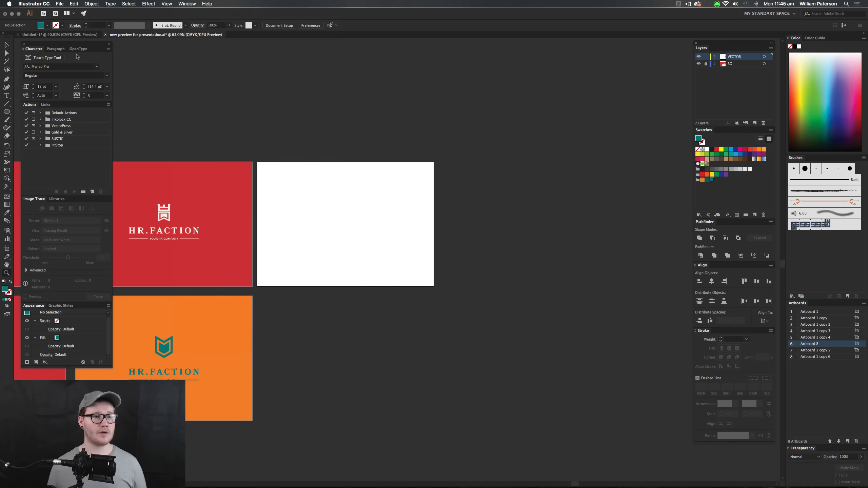
left_click(6, 56)
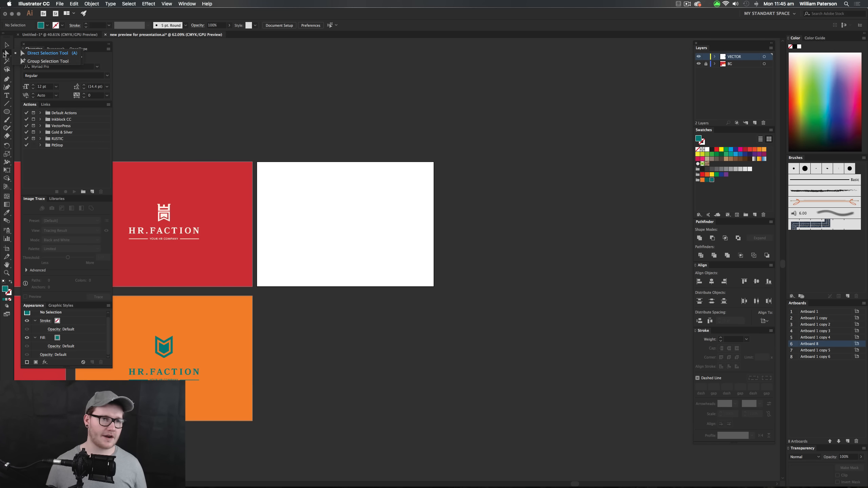
- Create a new custom tools panel named Pen Tool and place it over the canvas above the red artboard
left_click(186, 4)
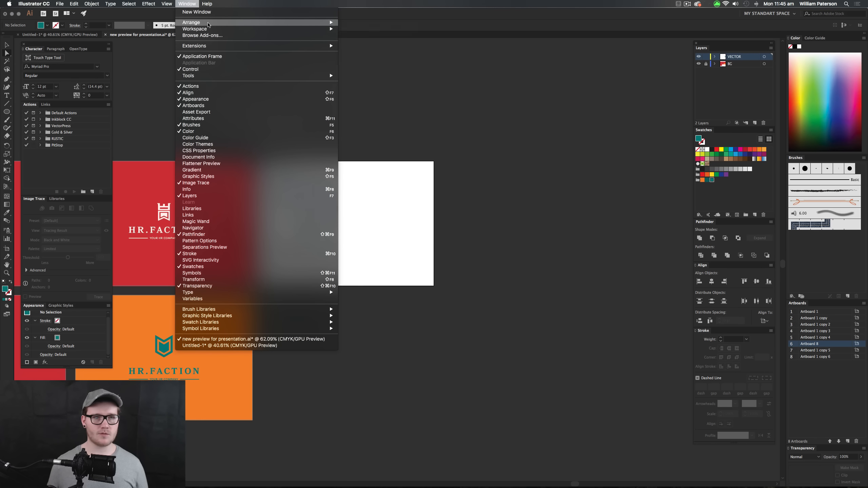
mouse_move(235, 78)
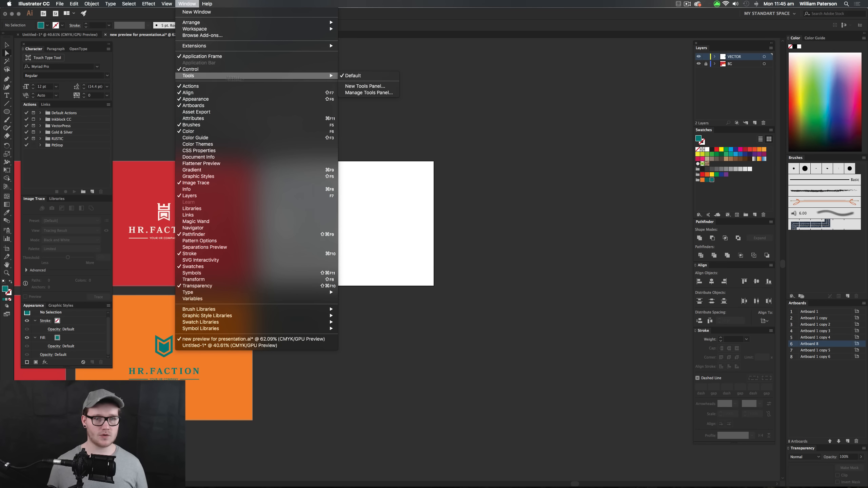
left_click(365, 86)
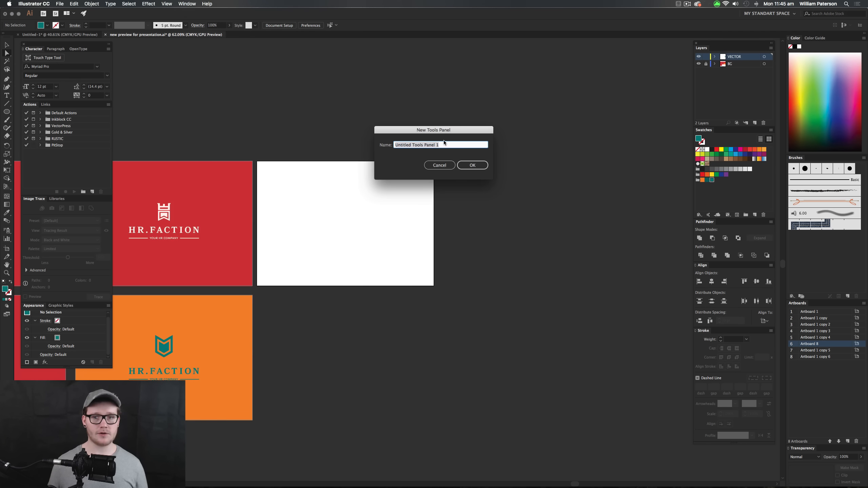
type("Pen Tool")
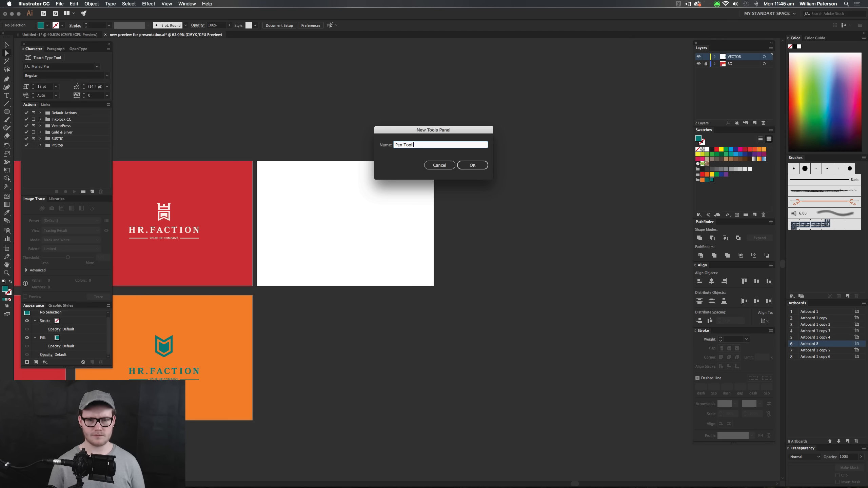
key("Return")
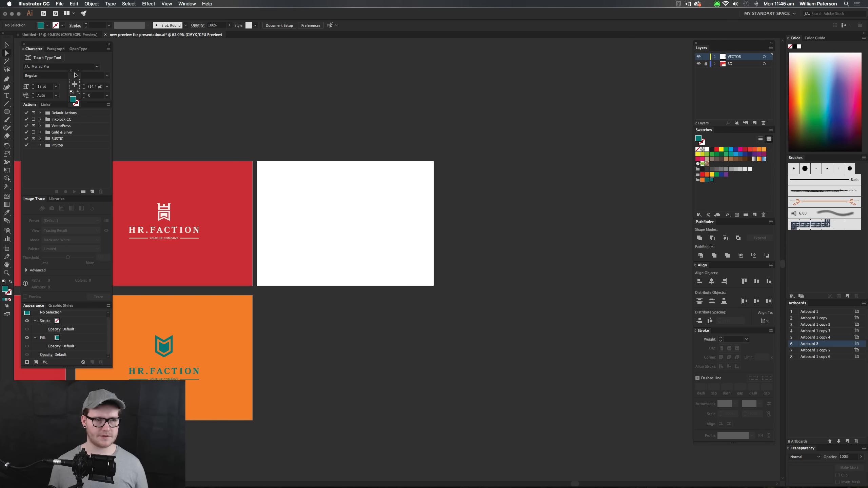
left_click_drag(75, 74, 225, 88)
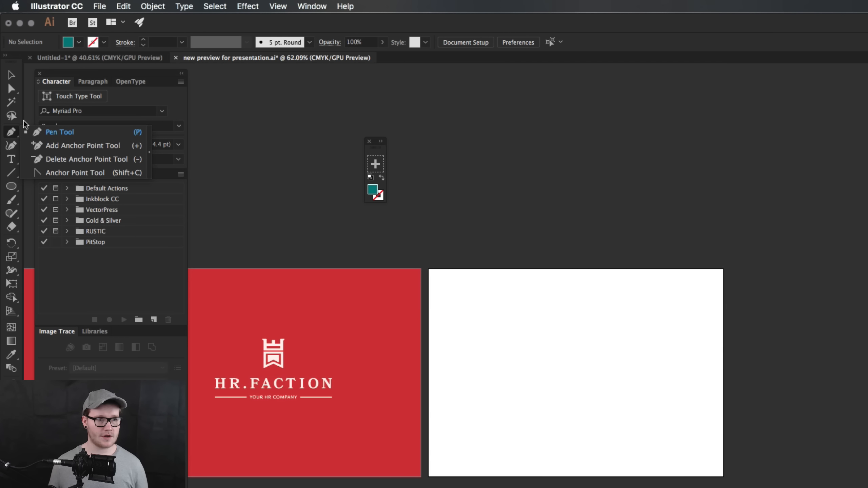
- Add the Pen, Add Anchor Point, Delete Anchor Point and Anchor Point tools to the custom tools panel
left_click(9, 134)
left_click_drag(377, 167, 376, 164)
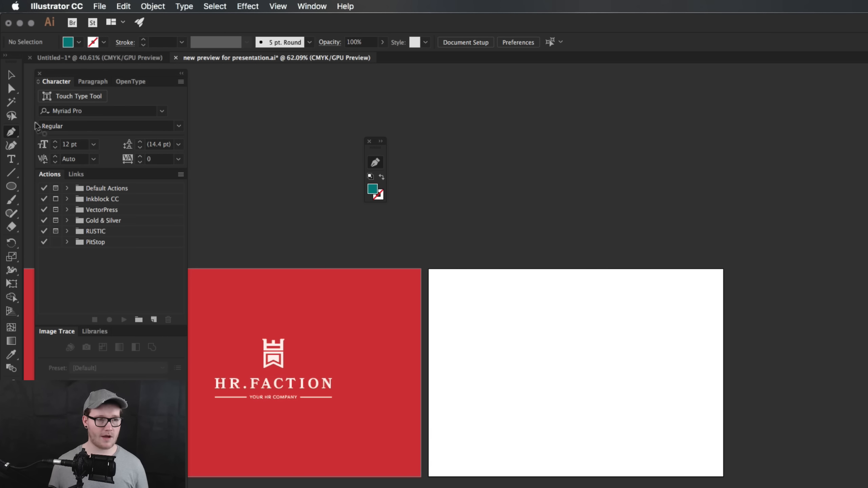
left_click_drag(10, 132, 38, 142)
left_click_drag(377, 172, 377, 172)
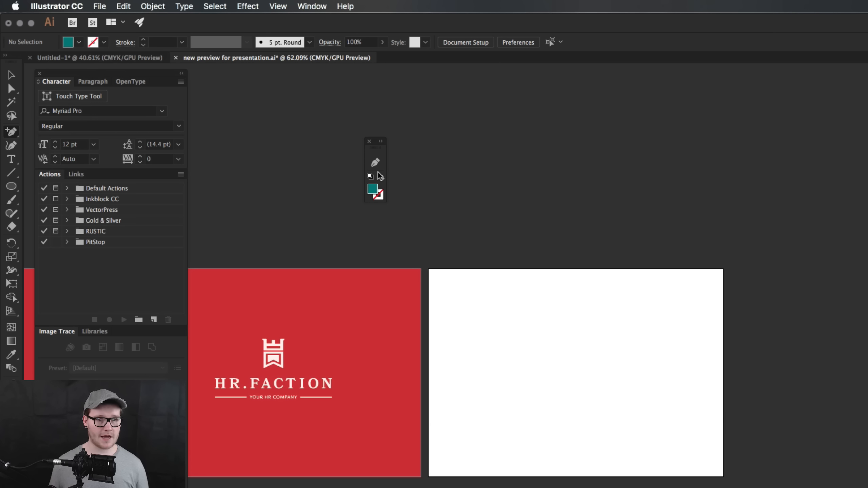
left_click_drag(12, 133, 374, 173)
left_click_drag(13, 136, 375, 189)
left_click_drag(11, 135, 68, 171)
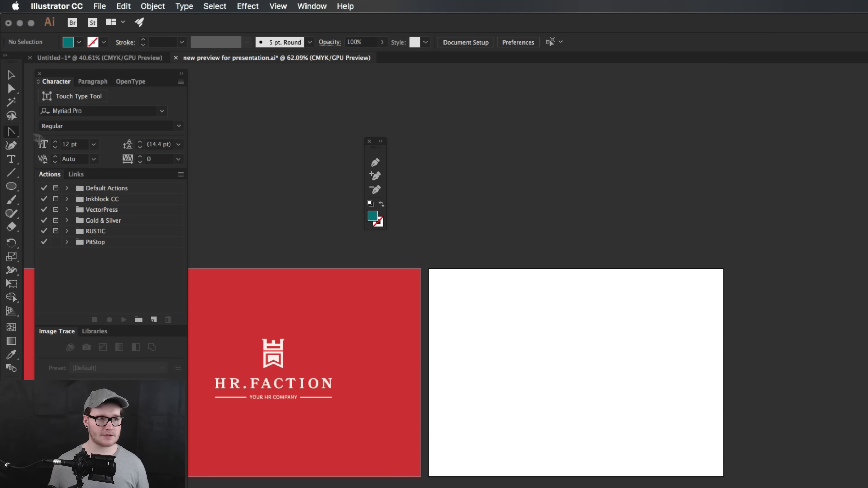
left_click_drag(12, 133, 381, 199)
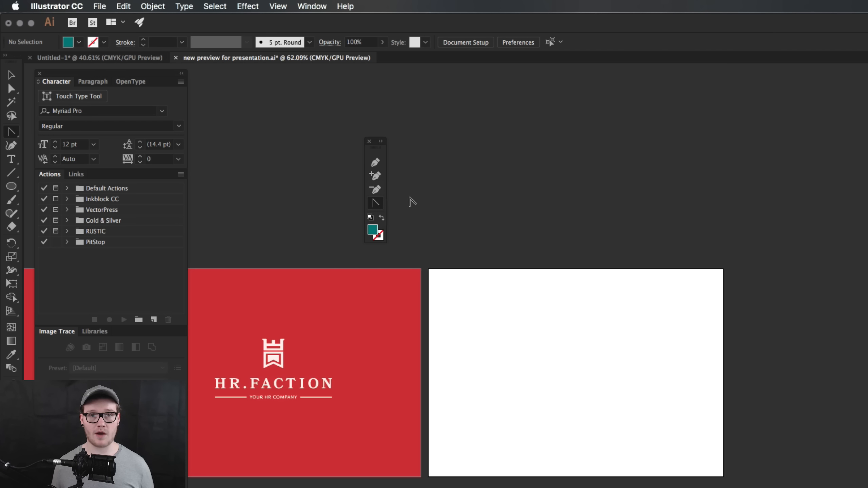
- Expand the custom tools panel to two columns and place it beside the blank white artboard
left_click_drag(376, 145, 310, 216)
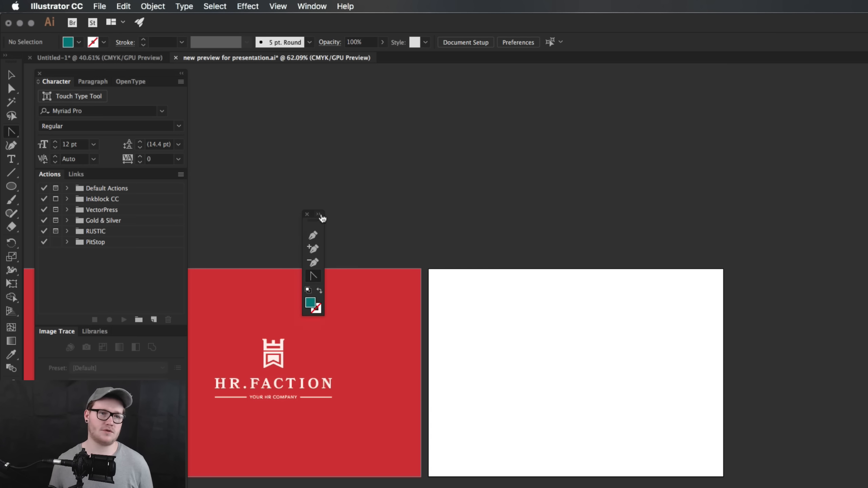
key("z")
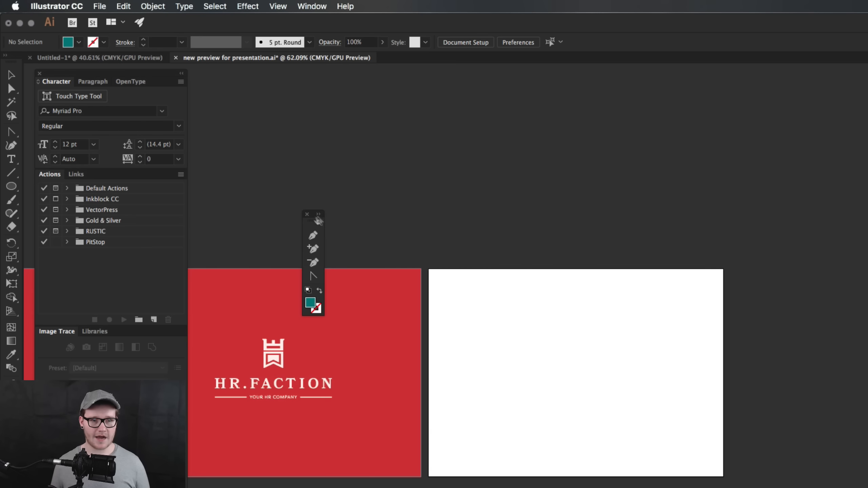
left_click(318, 214)
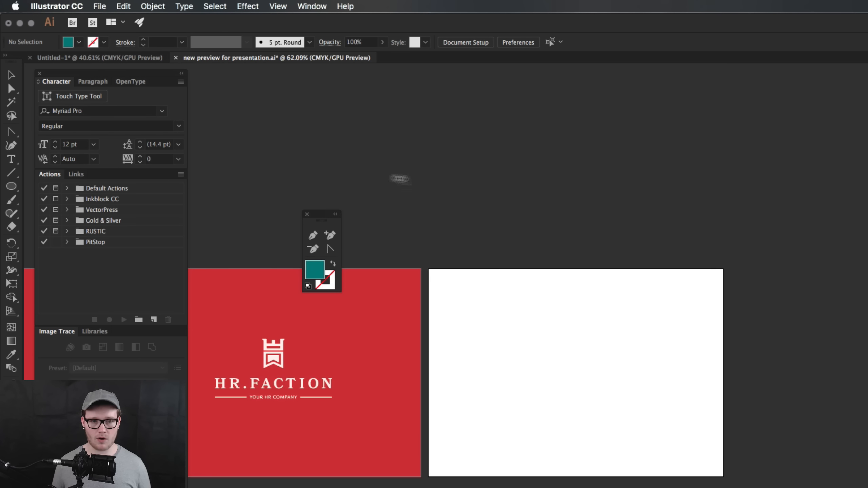
left_click_drag(321, 215, 846, 249)
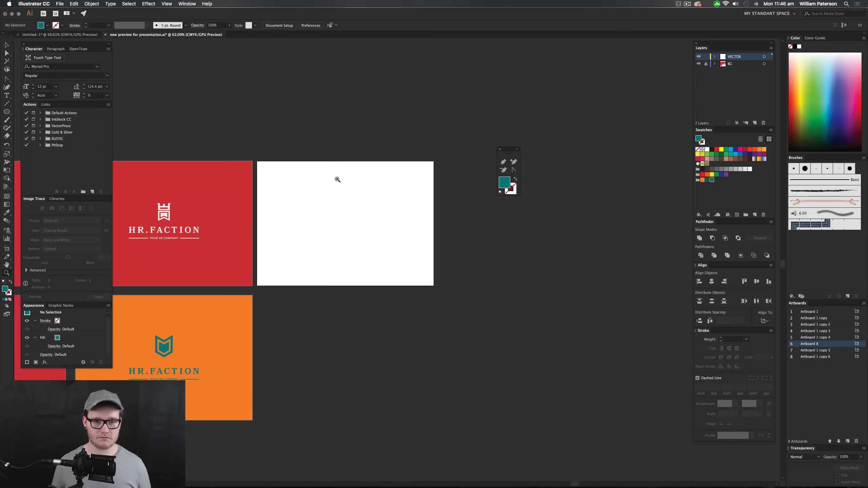
left_click_drag(543, 290, 664, 290)
left_click_drag(646, 276, 591, 221)
key("v")
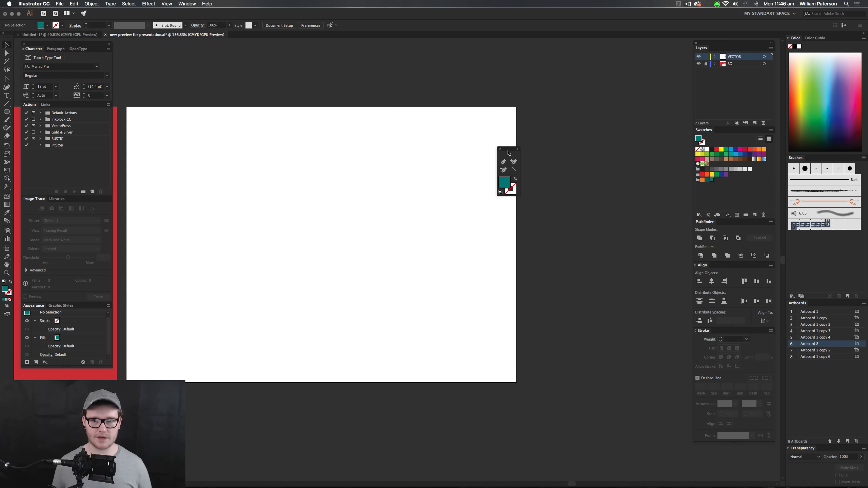
left_click_drag(509, 153, 531, 115)
- Draw a teal four-sided shape on the blank artboard with the Pen tool and curve its lower-right corner with the Anchor Point tool
left_click(266, 156)
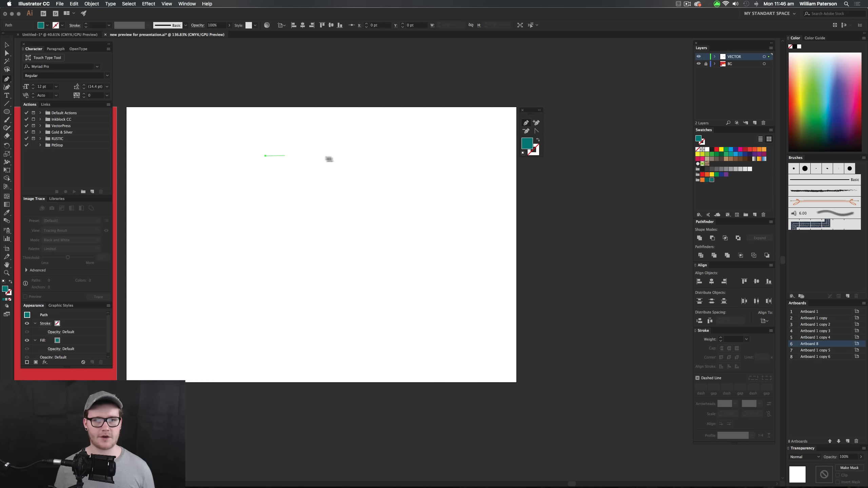
left_click(335, 156)
left_click(305, 205)
left_click(235, 195)
left_click(265, 156)
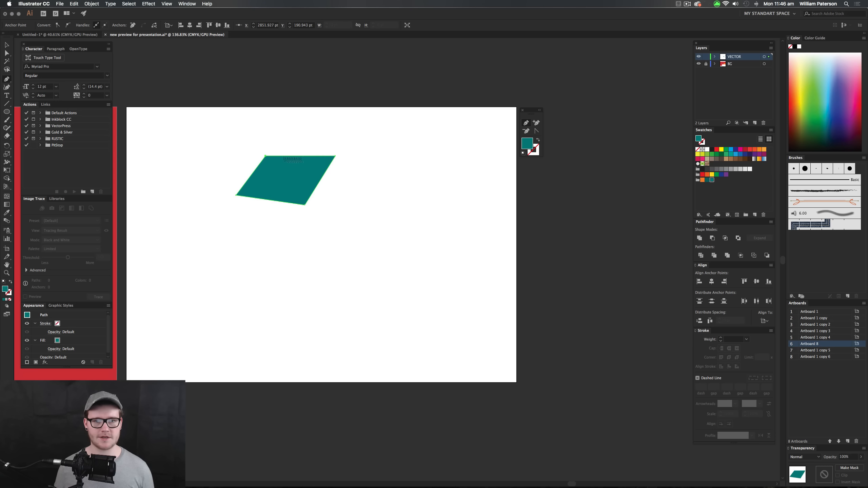
left_click(538, 131)
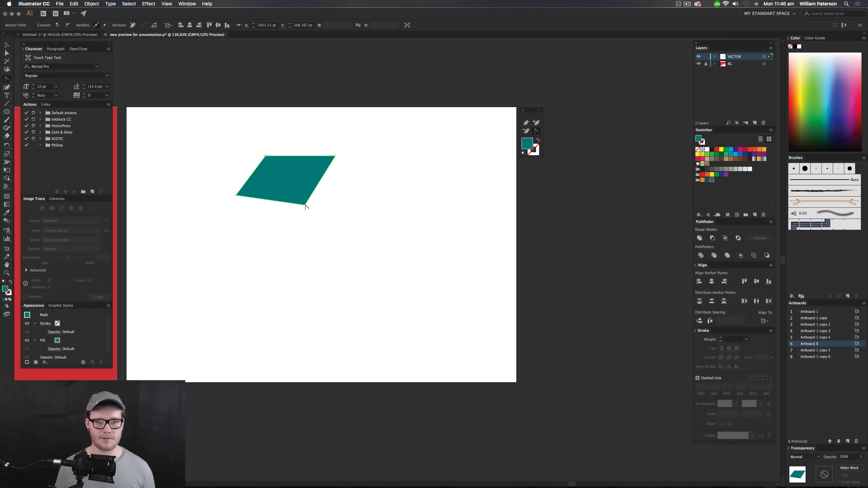
left_click_drag(305, 206, 249, 219)
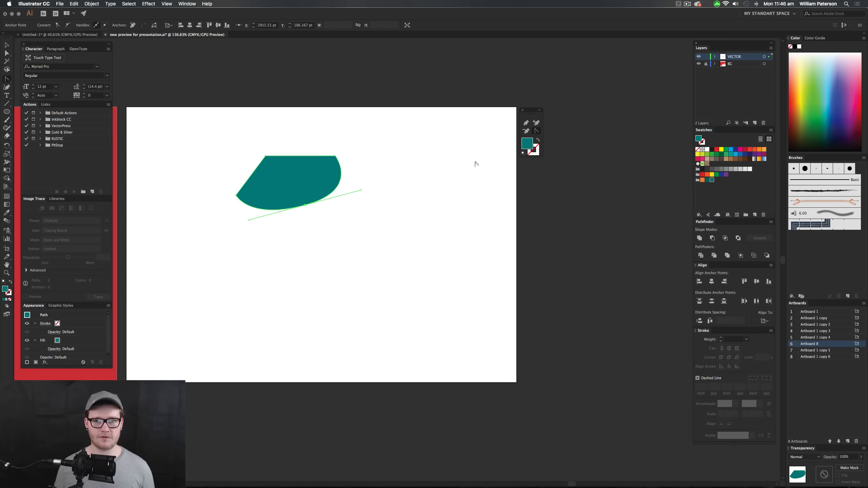
- Try removing the teal shape's upper-right anchor point with the Delete Anchor Point tool from the custom panel
left_click(526, 132)
left_click(337, 156)
left_click(498, 260)
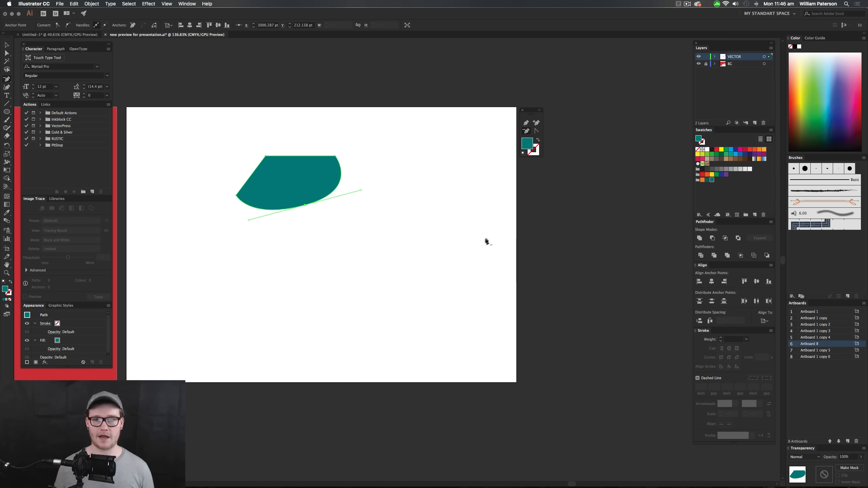
left_click(6, 81)
left_click(387, 170)
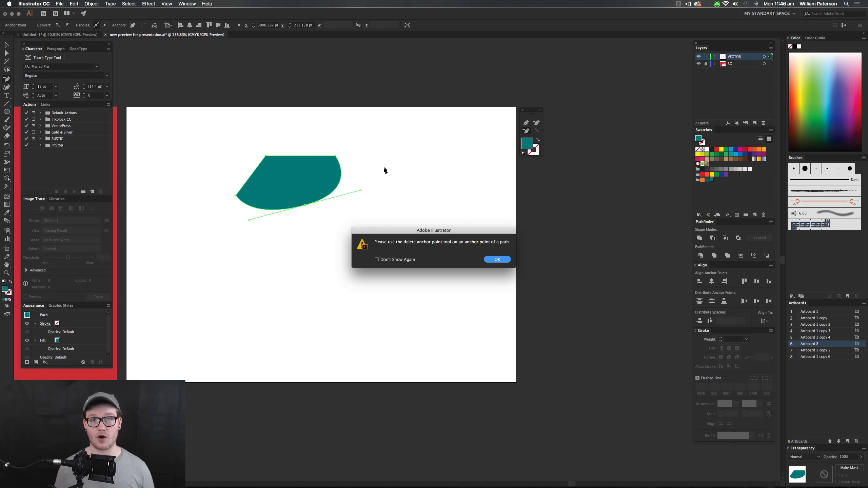
key("Return")
- Reset the shape to the default white fill and black stroke, and deselect it
left_click(523, 154)
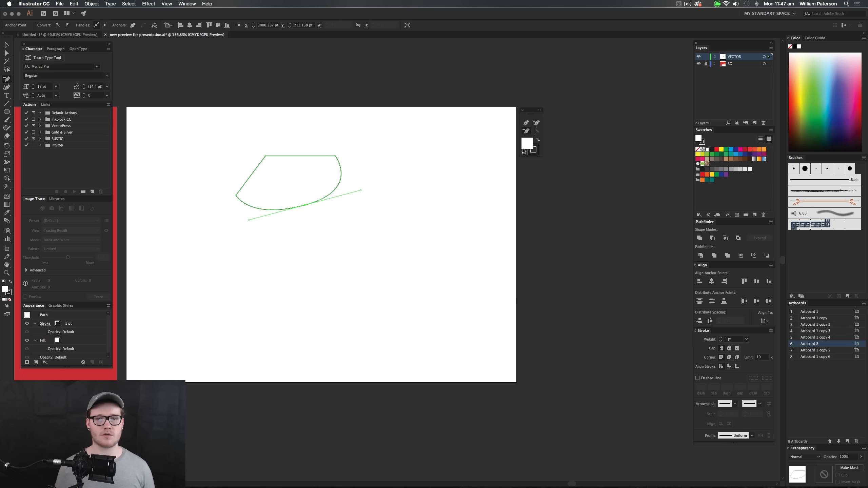
key("v")
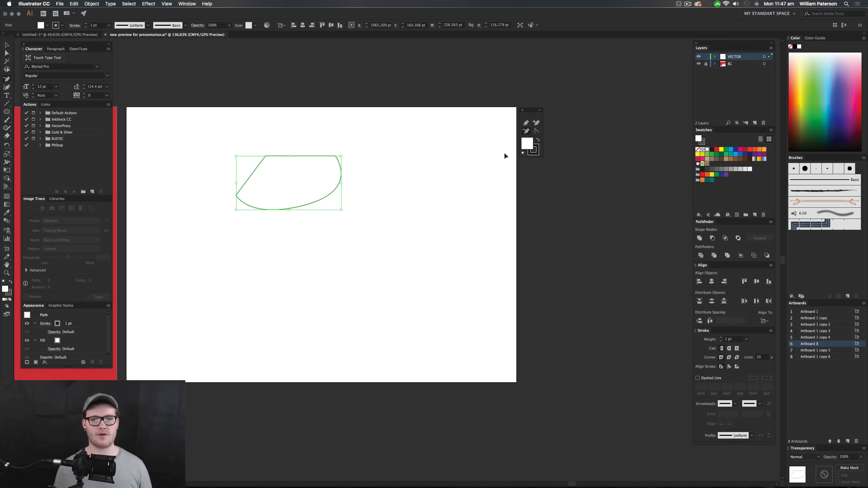
left_click(441, 146)
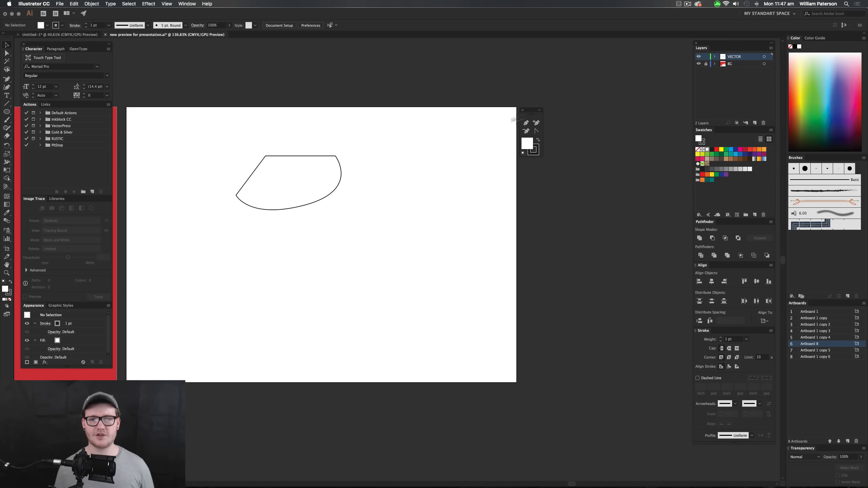
- Activate the Delete Anchor Point and Pen tools from the custom tools panel, and close the panel
left_click(526, 131)
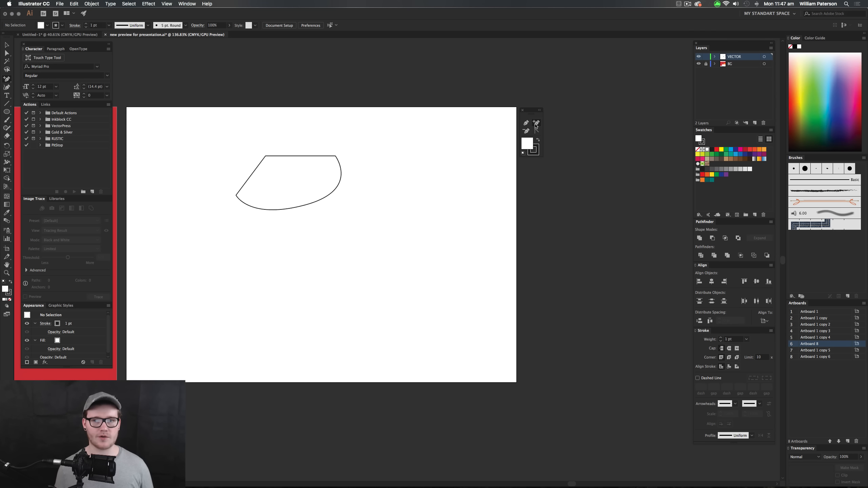
left_click(527, 123)
left_click(523, 110)
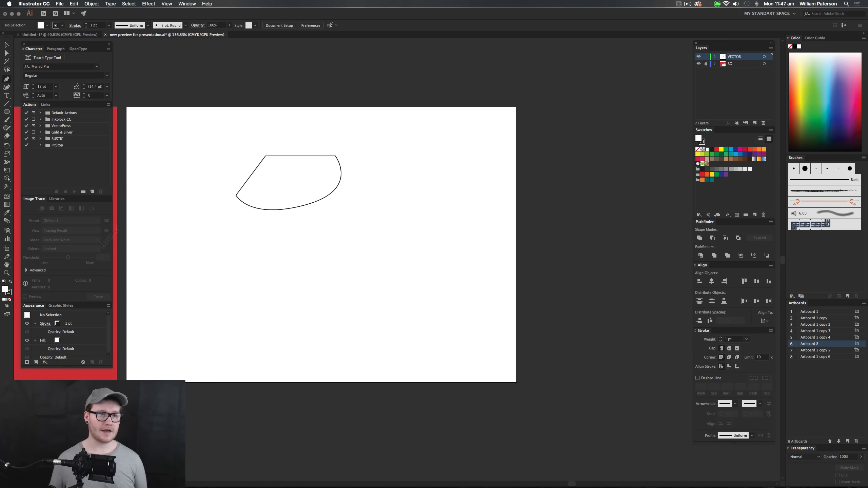
- Detach the Appearance panel from its dock and float it over the artboard beside the drawn shape
left_click(187, 3)
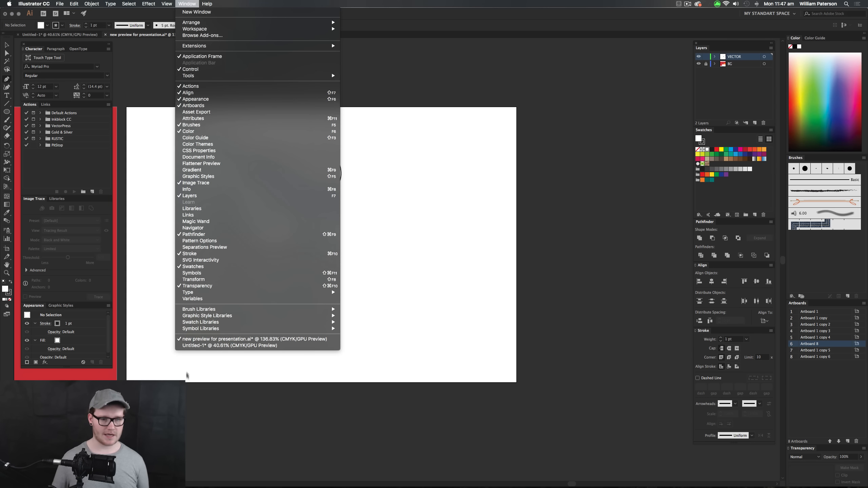
left_click(157, 151)
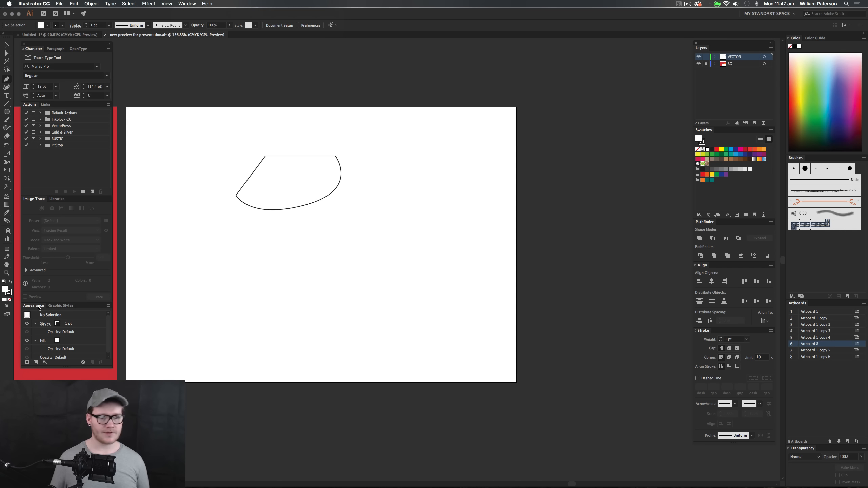
left_click_drag(39, 307, 413, 139)
- Undo the drawing of the pen shape to clear the artboard
left_click(339, 217)
key("super+z")
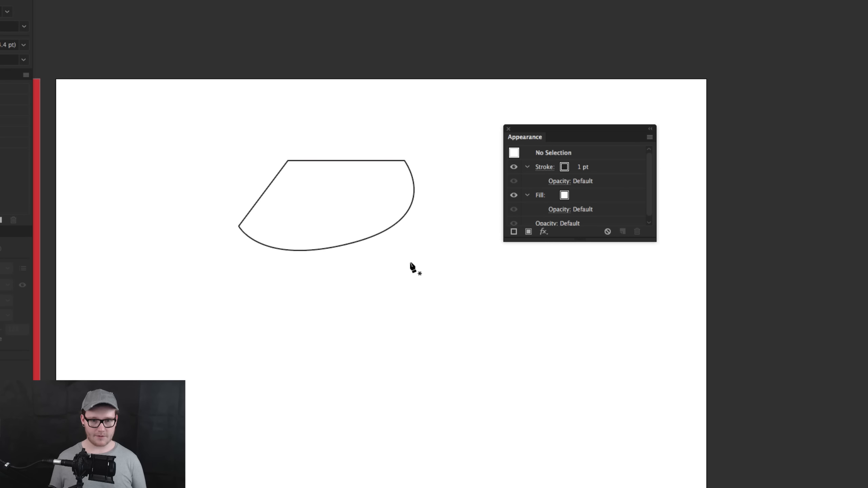
left_click_drag(402, 268, 385, 275)
key("super+z")
key("super+z")
key("super+z")
key("super+z")
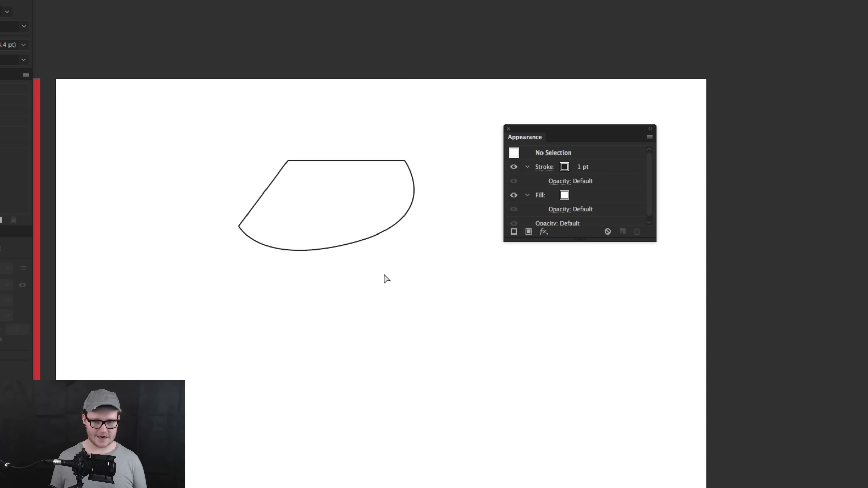
key("super+z")
key("super+z")
key("super+z")
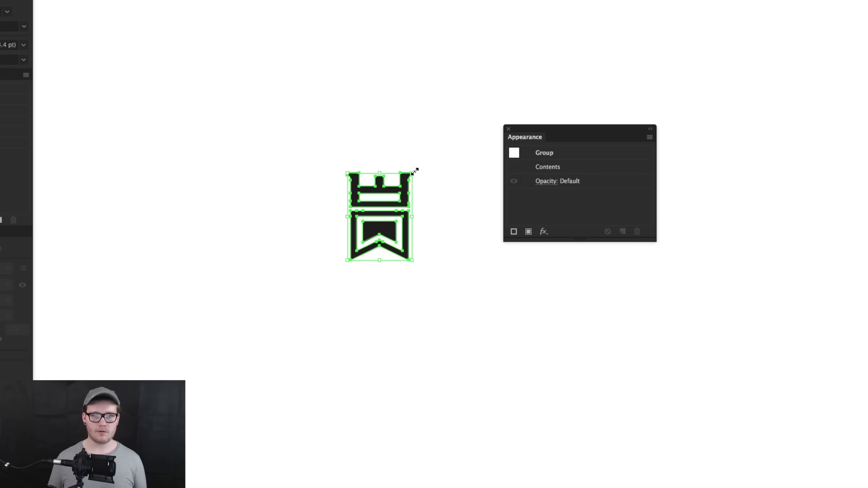
- Enlarge the black tower emblem group to roughly twice its size about its centre, and move the Appearance panel farther away from it
left_click_drag(415, 170, 465, 116)
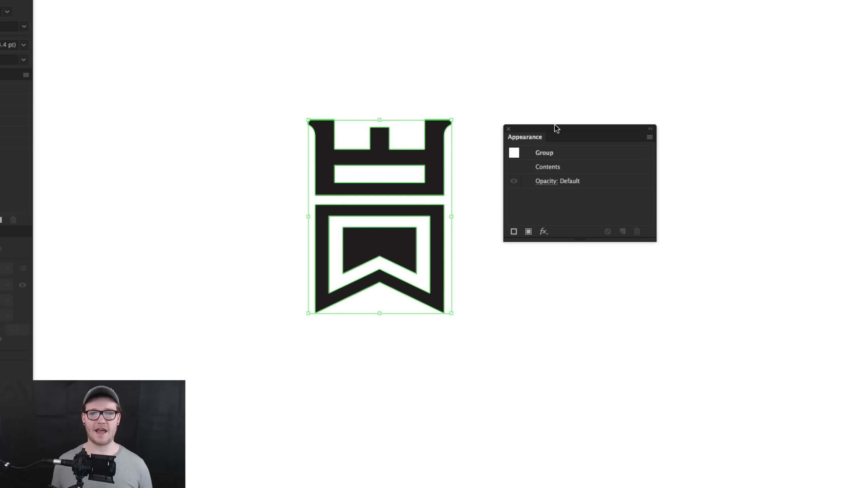
left_click_drag(555, 128, 583, 106)
left_click(368, 105)
left_click_drag(398, 79, 387, 354)
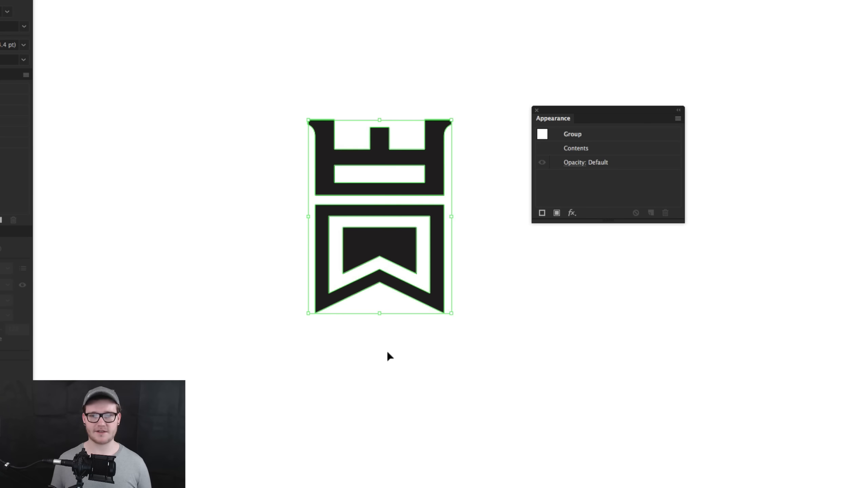
- Add a new stroke to the emblem group, colour it orange-red, and set its weight to 4 pt
left_click(543, 213)
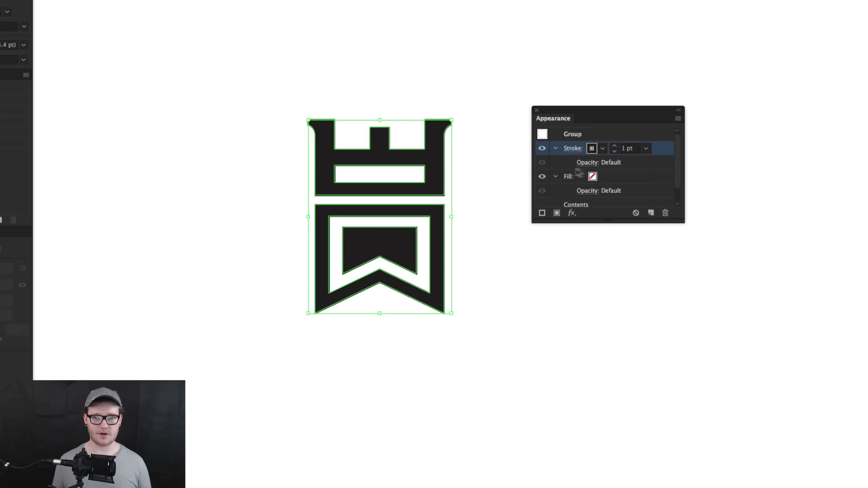
left_click(603, 149)
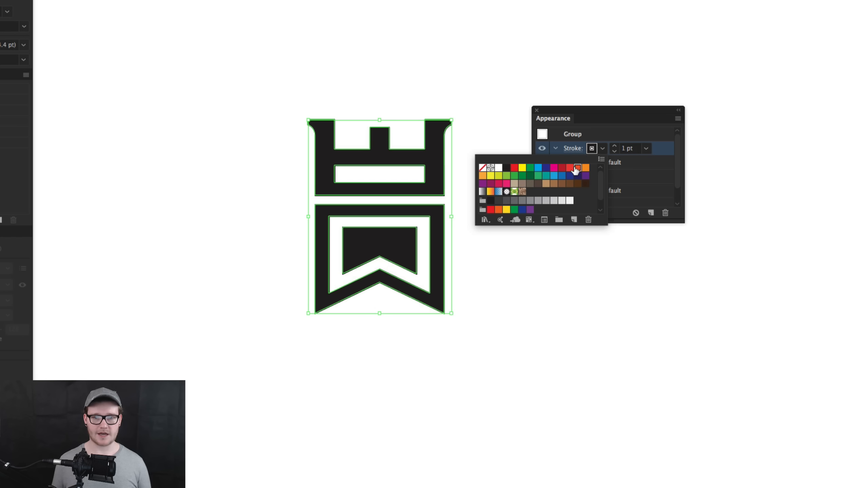
left_click(578, 168)
left_click(647, 163)
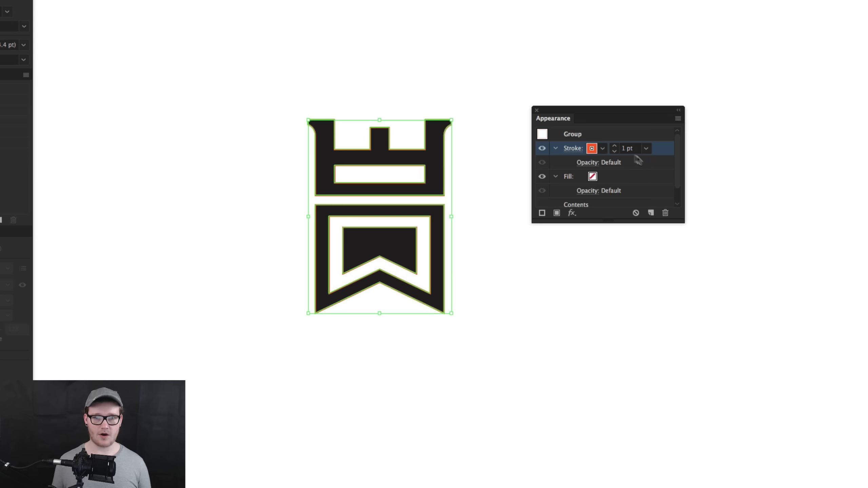
left_click(614, 145)
left_click(615, 145)
left_click(615, 145)
left_click(656, 166)
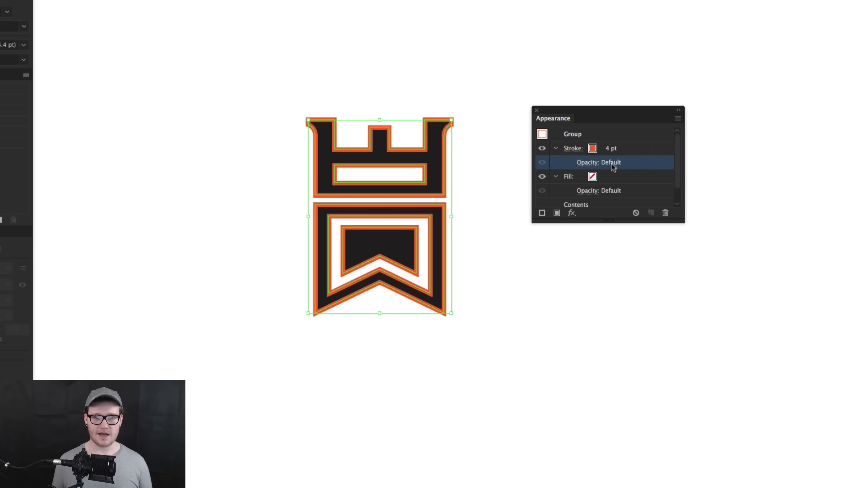
- Apply a Distort & Transform Transform effect to the orange-red stroke, with preview on and horizontal scale at 106%
left_click(633, 149)
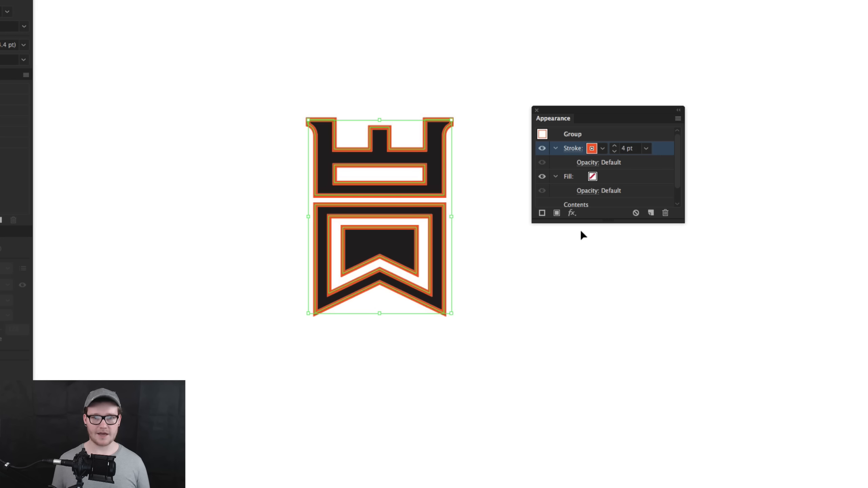
left_click(571, 213)
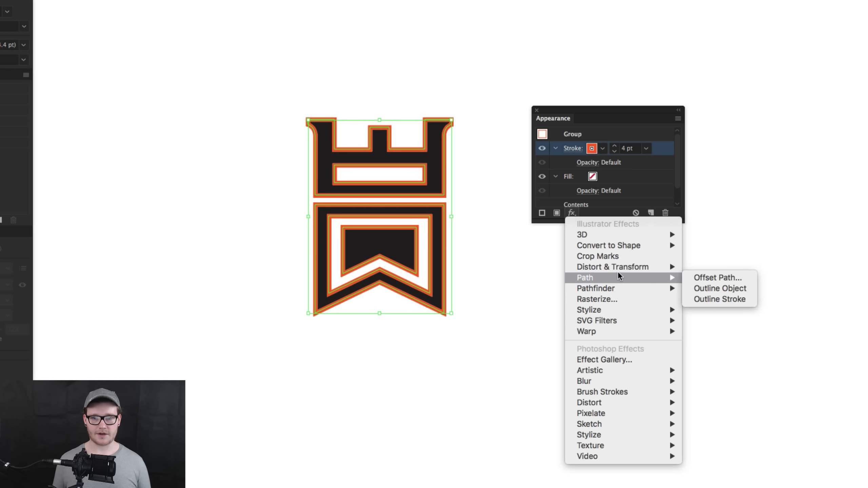
mouse_move(639, 268)
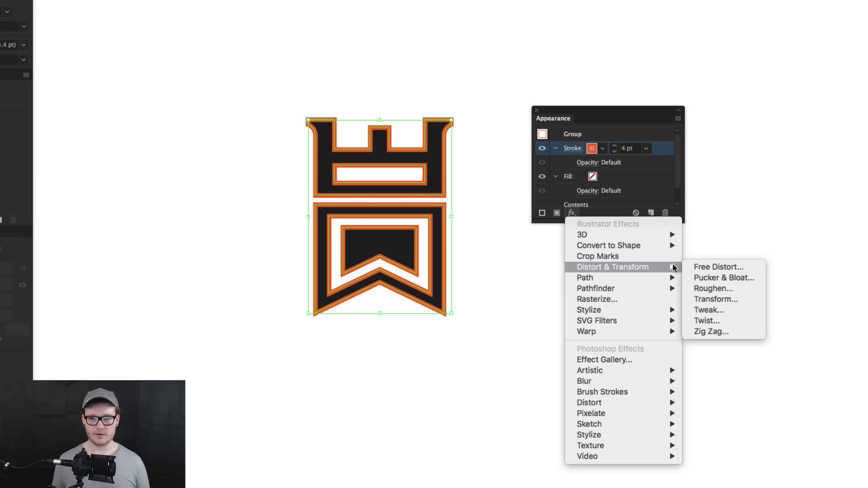
left_click(717, 301)
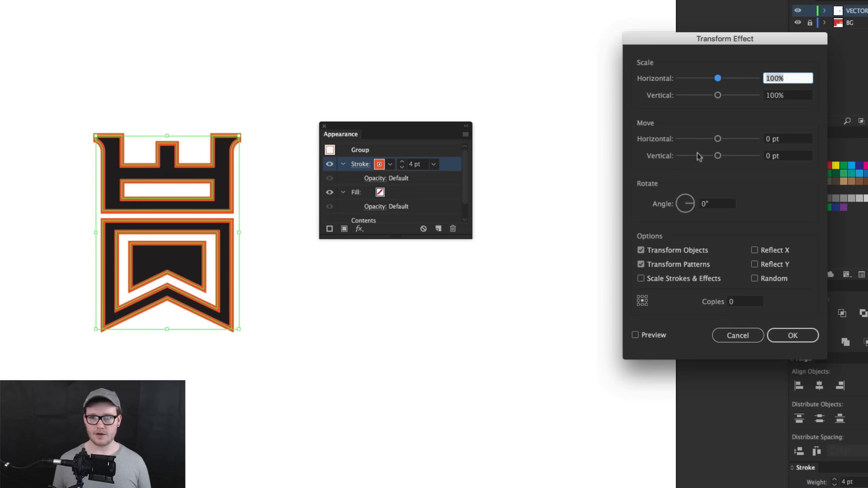
left_click(635, 334)
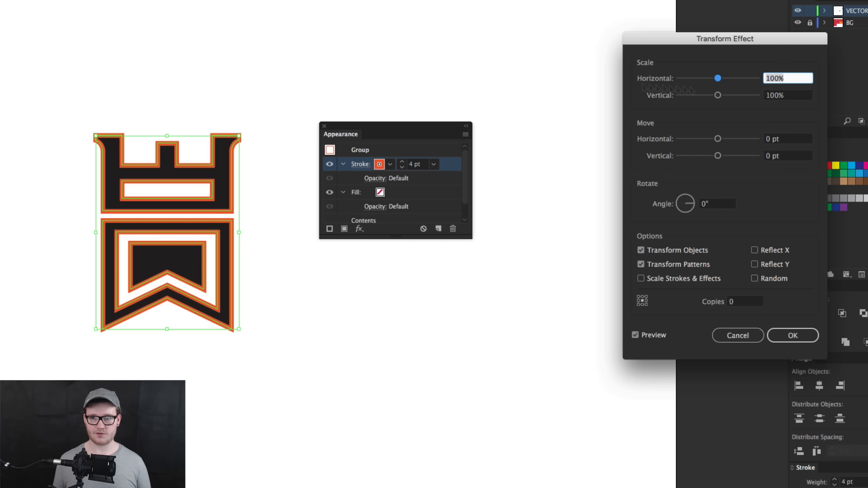
key("Up")
key("Up")
key("Up")
key("Up")
key("Up")
key("Up")
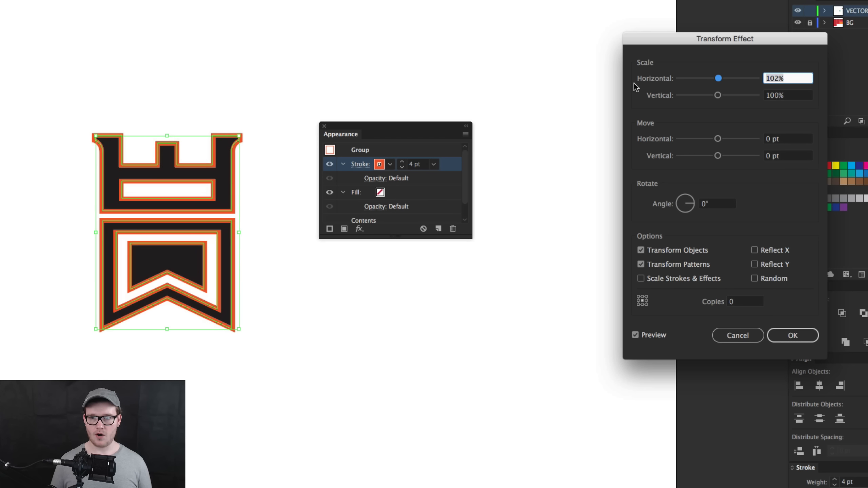
- Set the stroke effect's vertical scale to 109%
key("Tab")
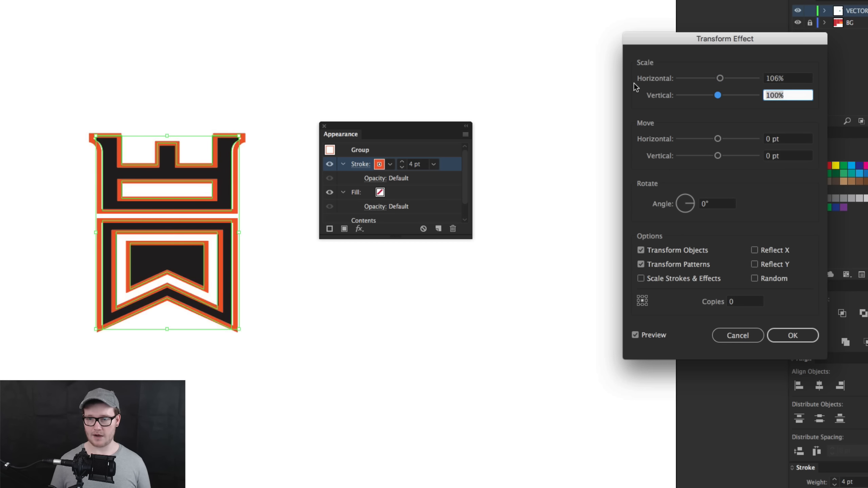
key("Up")
key("Up")
key("Up")
key("Up")
key("Up")
key("Up")
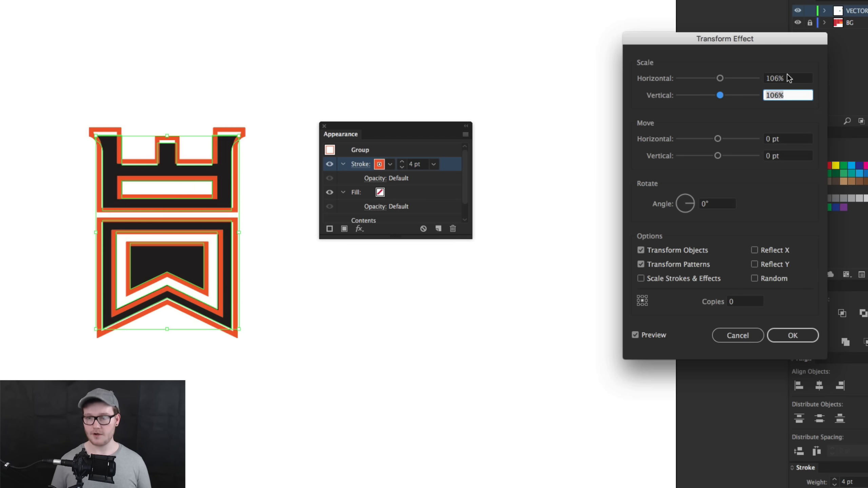
key("Up")
key("Up")
key("Up")
key("Tab")
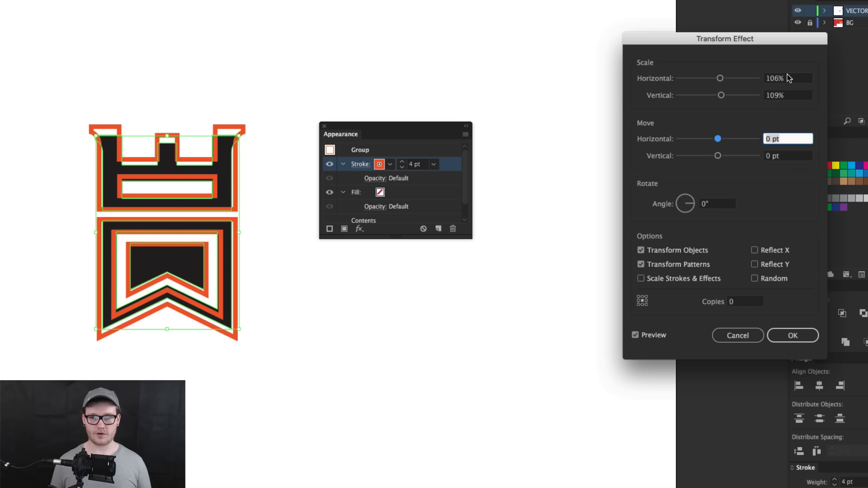
- Increase the stroke effect's horizontal scale further so the outline stands clear of the emblem's sides, and apply the effect
key("shift+Tab")
key("shift+Tab")
key("Up")
key("Up")
key("Up")
key("Up")
key("Up")
key("Up")
key("Up")
key("Up")
key("Up")
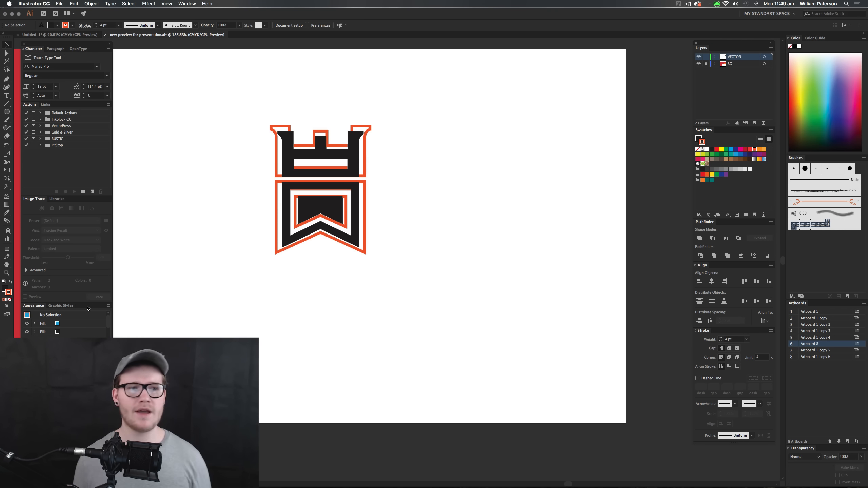
- Display the custom Pen Tool tools panel beside the emblem, and close it
left_click(184, 4)
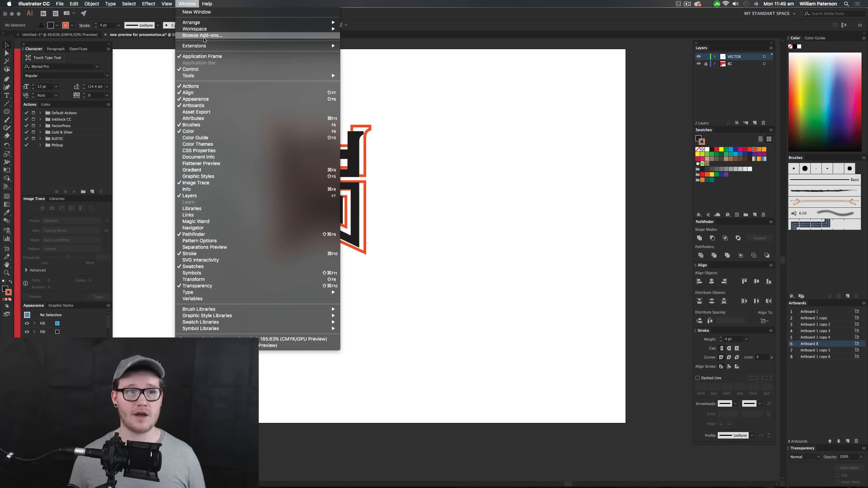
mouse_move(209, 78)
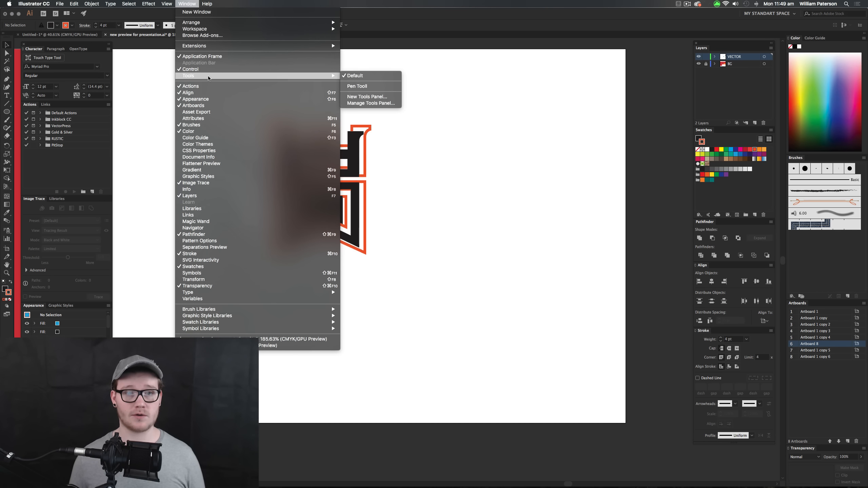
left_click(375, 88)
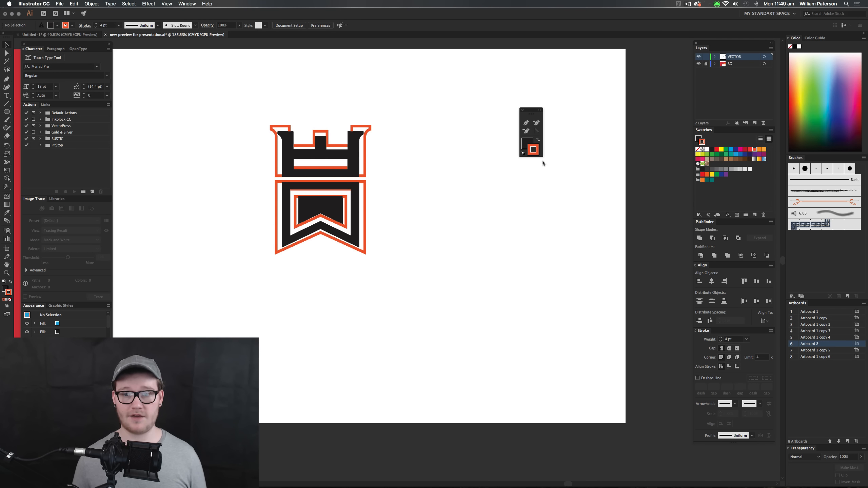
left_click_drag(532, 112, 425, 118)
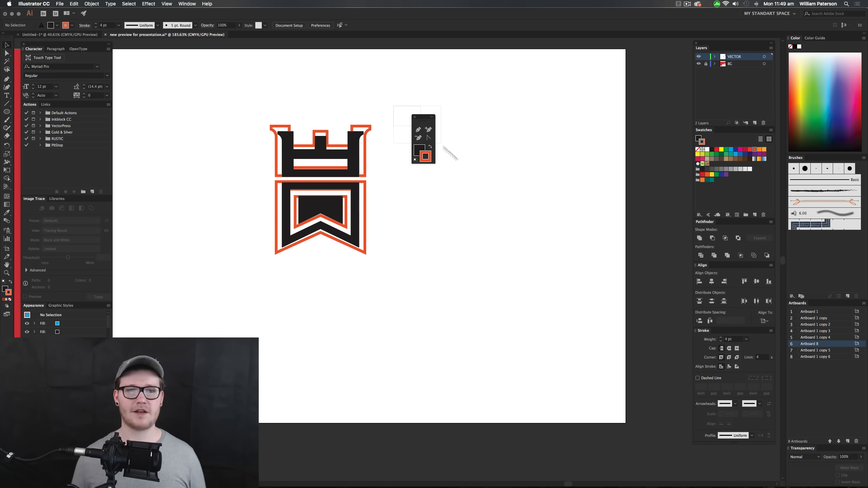
mouse_move(452, 154)
left_mouse_down()
mouse_move(467, 176)
mouse_move(355, 72)
left_mouse_up()
left_click(357, 79)
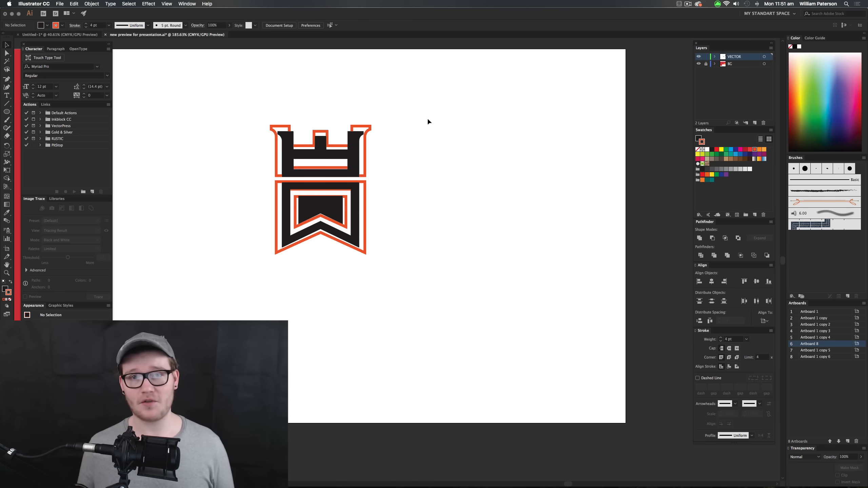
left_click_drag(411, 118, 225, 161)
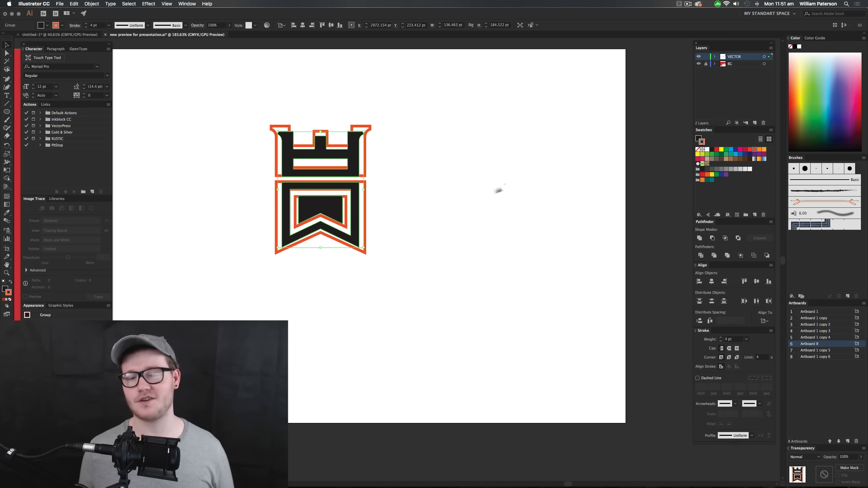
left_click(498, 190)
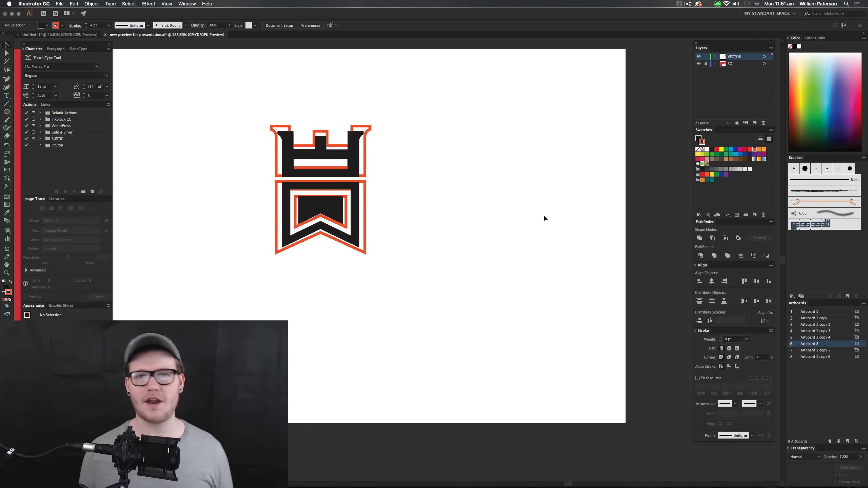